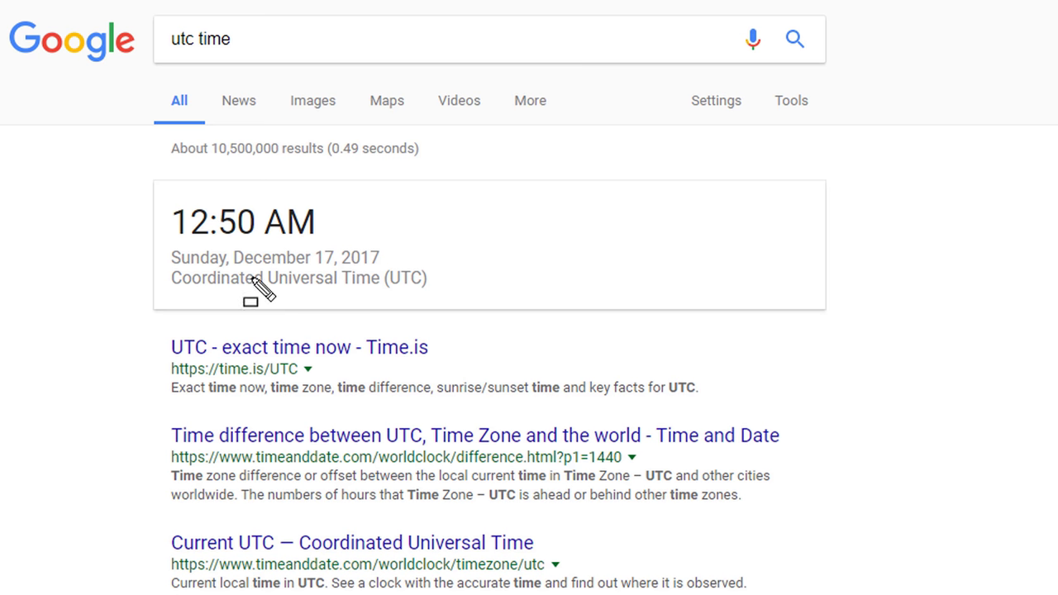
Step: Outline the Coordinated Universal Time (UTC) label and the time above it with boxes, and clear the markings
{"action": "mouse_move", "coordinate": [160, 265]}
{"action": "left_mouse_down"}
{"action": "mouse_move", "coordinate": [339, 271]}
{"action": "mouse_move", "coordinate": [464, 285]}
{"action": "mouse_move", "coordinate": [460, 297]}
{"action": "left_mouse_up"}
{"action": "mouse_move", "coordinate": [136, 184]}
{"action": "left_mouse_down"}
{"action": "mouse_move", "coordinate": [343, 207]}
{"action": "mouse_move", "coordinate": [349, 243]}
{"action": "left_mouse_up"}
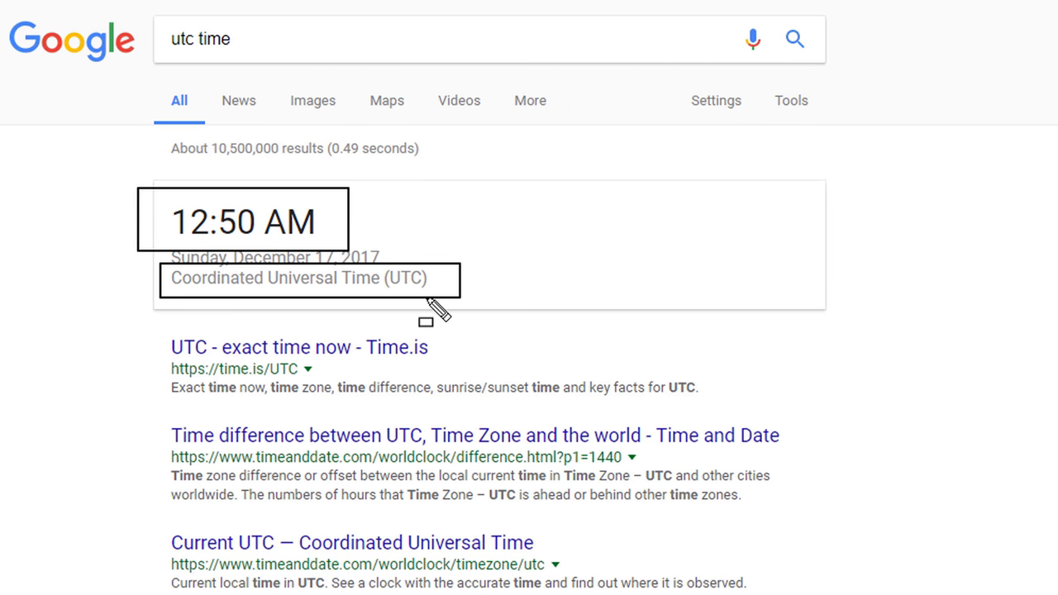
{"action": "key", "text": "Escape"}
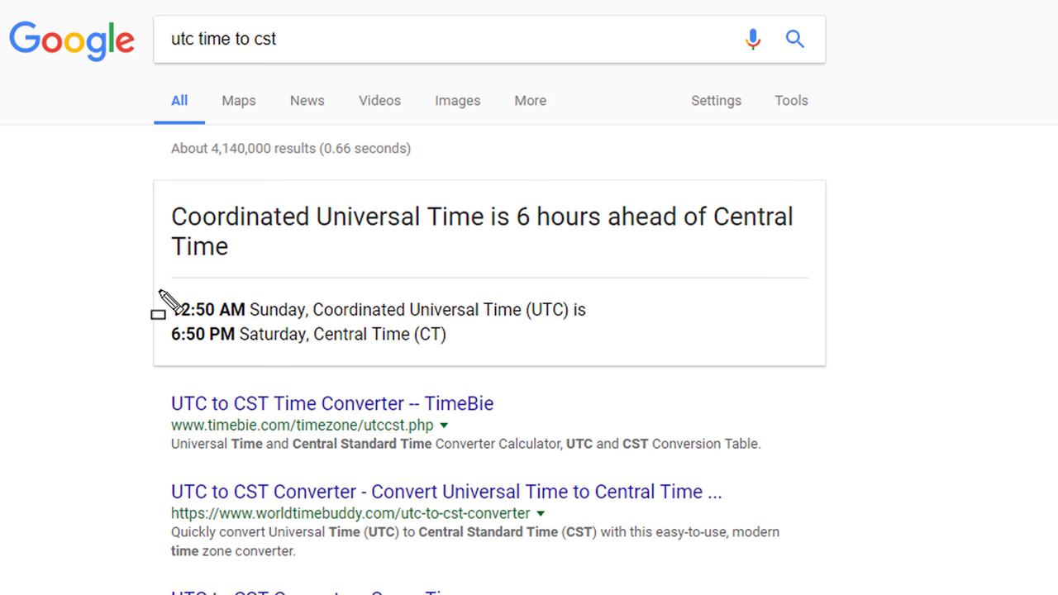
Step: Outline the Central Time line in the UTC to CST conversion result with a box, and clear it
{"action": "left_click_drag", "start_coordinate": [163, 316], "coordinate": [473, 350]}
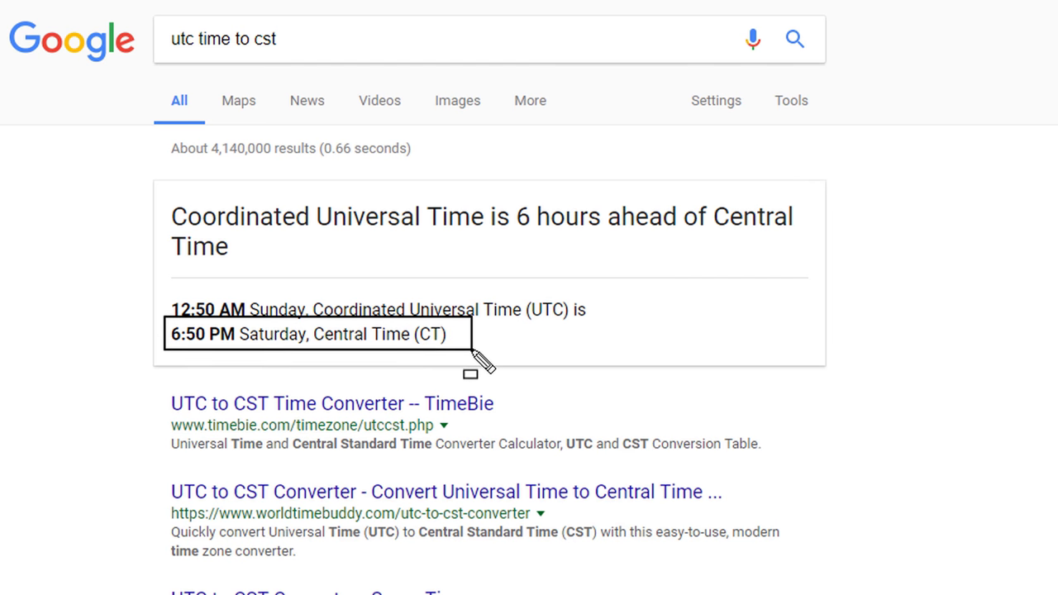
{"action": "key", "text": "Escape"}
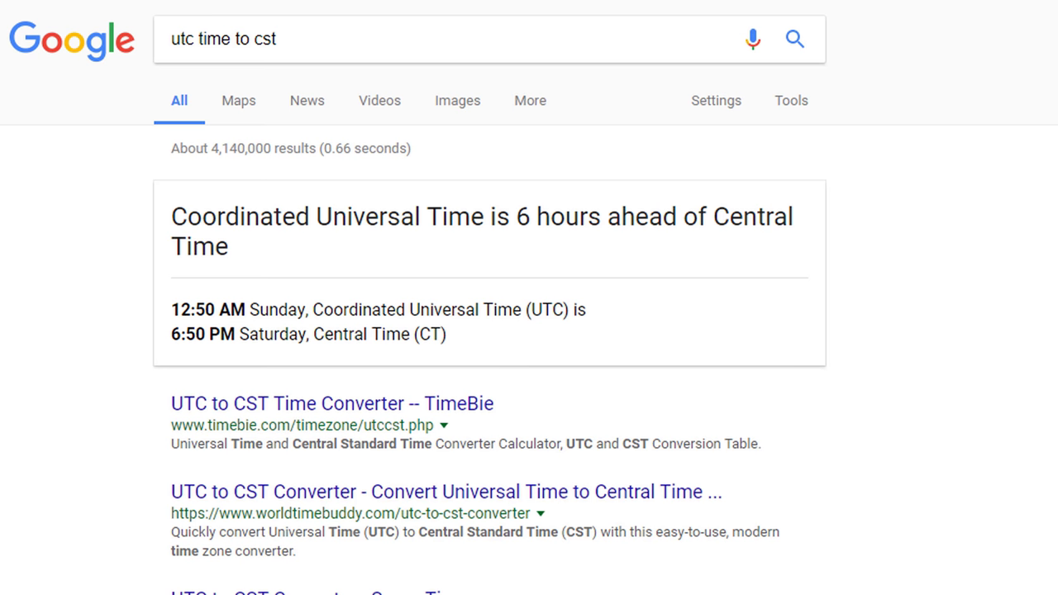
Step: Switch to Medved Trader and handwrite 19,500 in black below the crypto currencies table
{"action": "key", "text": "alt+Tab"}
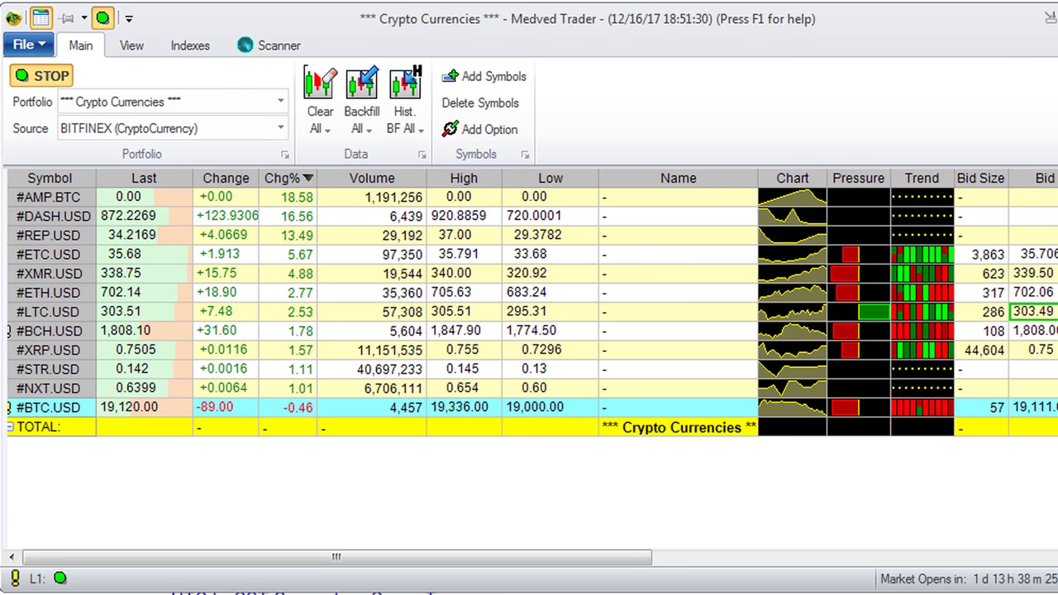
{"action": "key", "text": "alt+Tab"}
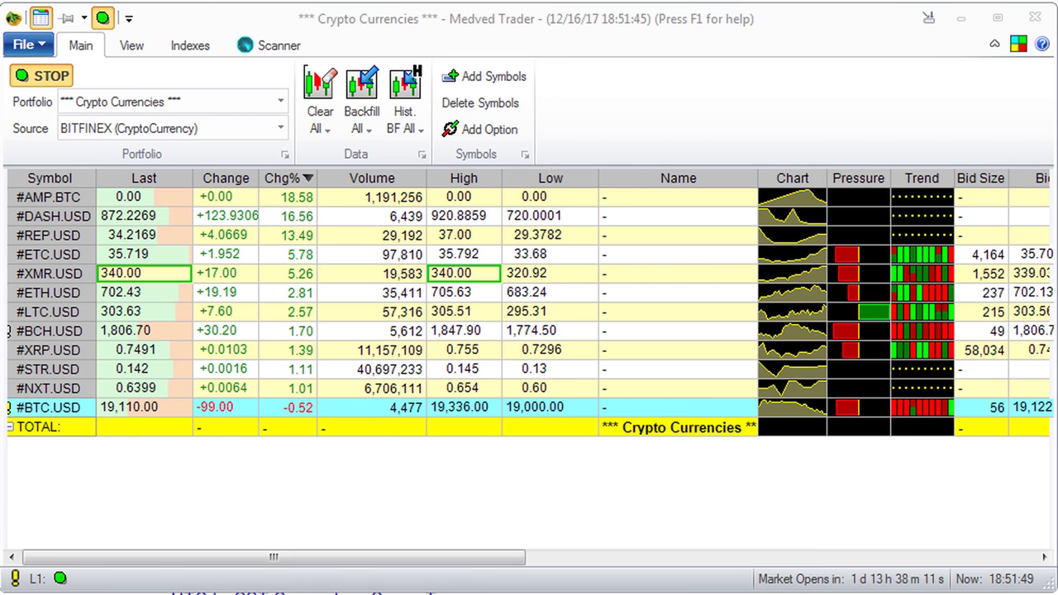
{"action": "mouse_move", "coordinate": [370, 443]}
{"action": "left_mouse_down"}
{"action": "mouse_move", "coordinate": [388, 473]}
{"action": "mouse_move", "coordinate": [413, 437]}
{"action": "mouse_move", "coordinate": [420, 494]}
{"action": "left_mouse_up"}
{"action": "mouse_move", "coordinate": [433, 446]}
{"action": "left_mouse_down"}
{"action": "mouse_move", "coordinate": [451, 444]}
{"action": "mouse_move", "coordinate": [433, 491]}
{"action": "left_mouse_up"}
{"action": "left_click_drag", "start_coordinate": [470, 451], "coordinate": [502, 450]}
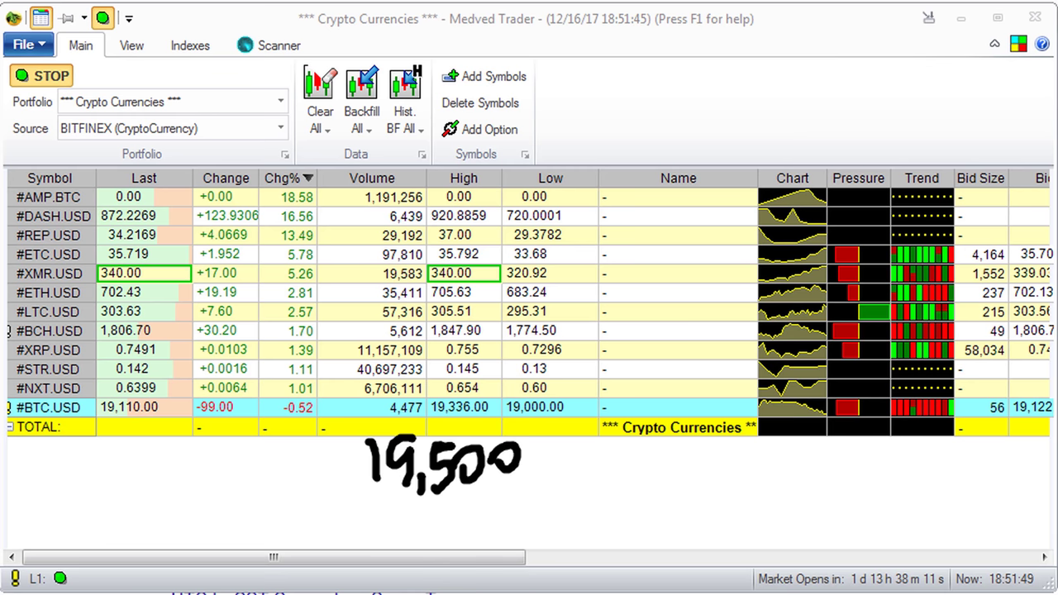
Step: Outline the last price of #BTC.USD with a blue box
{"action": "mouse_move", "coordinate": [130, 408]}
{"action": "left_mouse_down"}
{"action": "mouse_move", "coordinate": [115, 398]}
{"action": "mouse_move", "coordinate": [196, 413]}
{"action": "mouse_move", "coordinate": [223, 403]}
{"action": "mouse_move", "coordinate": [257, 342]}
{"action": "left_mouse_up"}
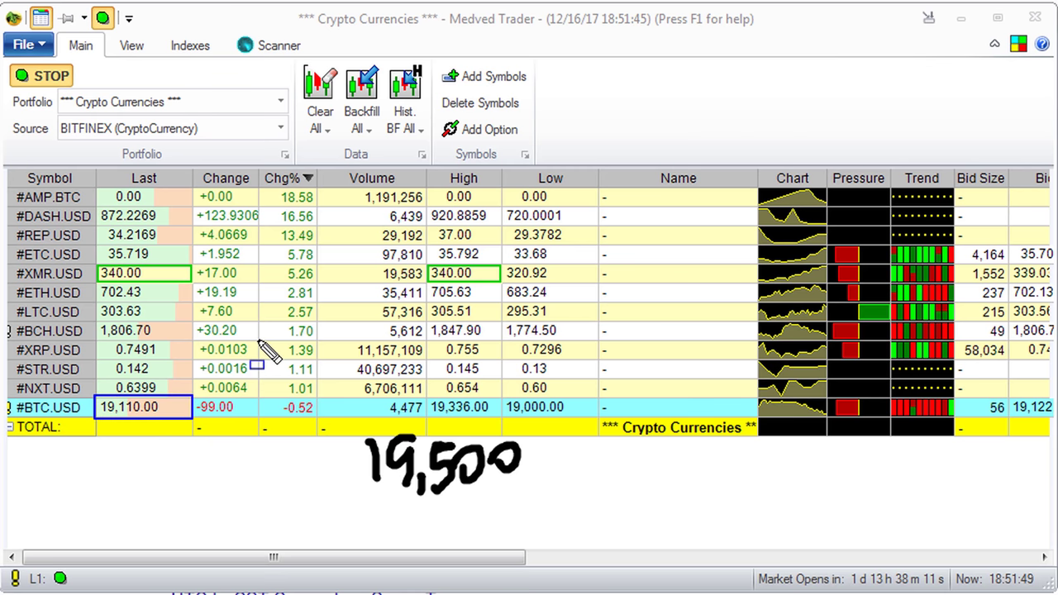
{"action": "left_click_drag", "start_coordinate": [257, 342], "coordinate": [257, 342]}
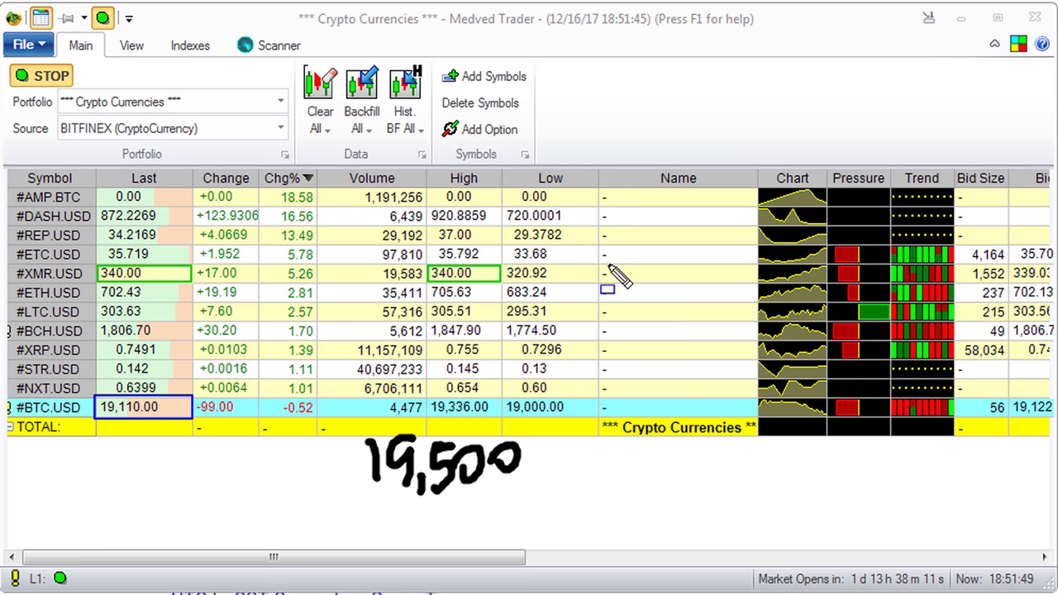
{"action": "left_click_drag", "start_coordinate": [618, 15], "coordinate": [657, 35]}
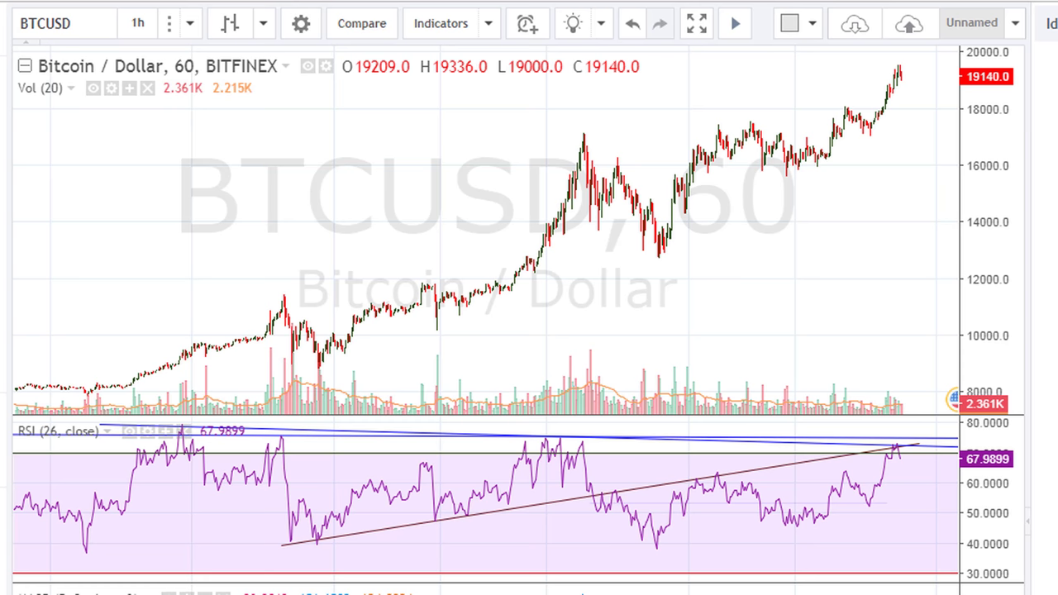
Step: Box the earlier RSI peaks along the blue trendlines, point a black arrow at the latest peak, and clear the markings
{"action": "left_click", "coordinate": [182, 426]}
{"action": "left_click", "coordinate": [544, 438]}
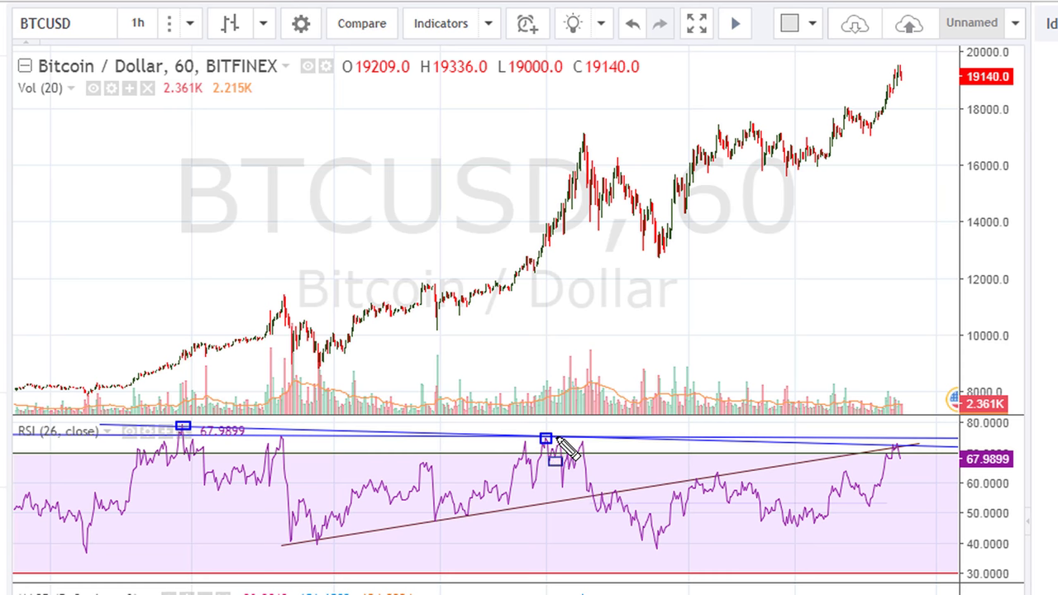
{"action": "left_click", "coordinate": [560, 438]}
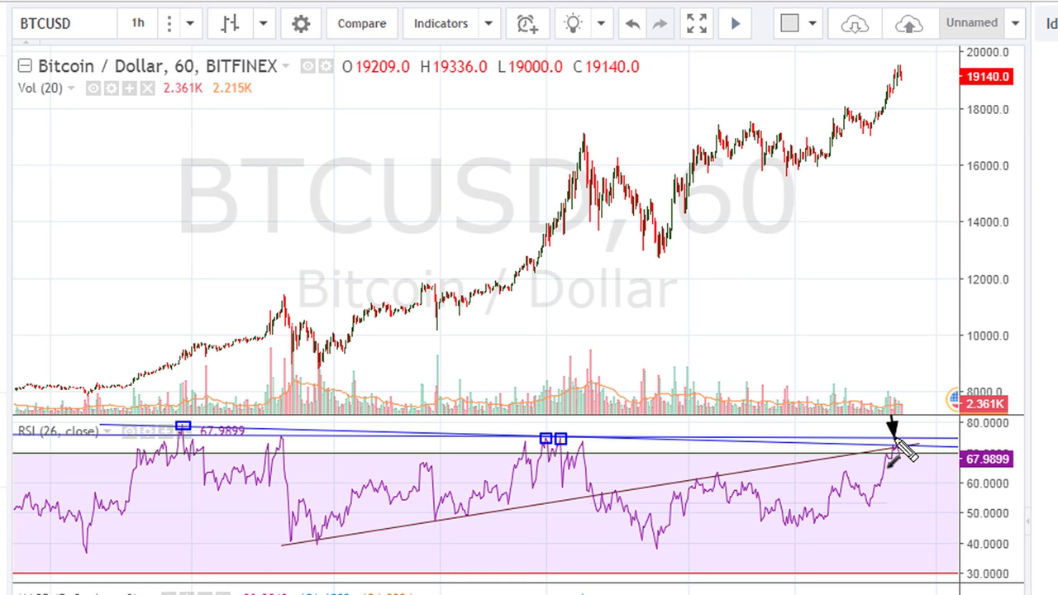
{"action": "left_click_drag", "start_coordinate": [909, 420], "coordinate": [900, 445]}
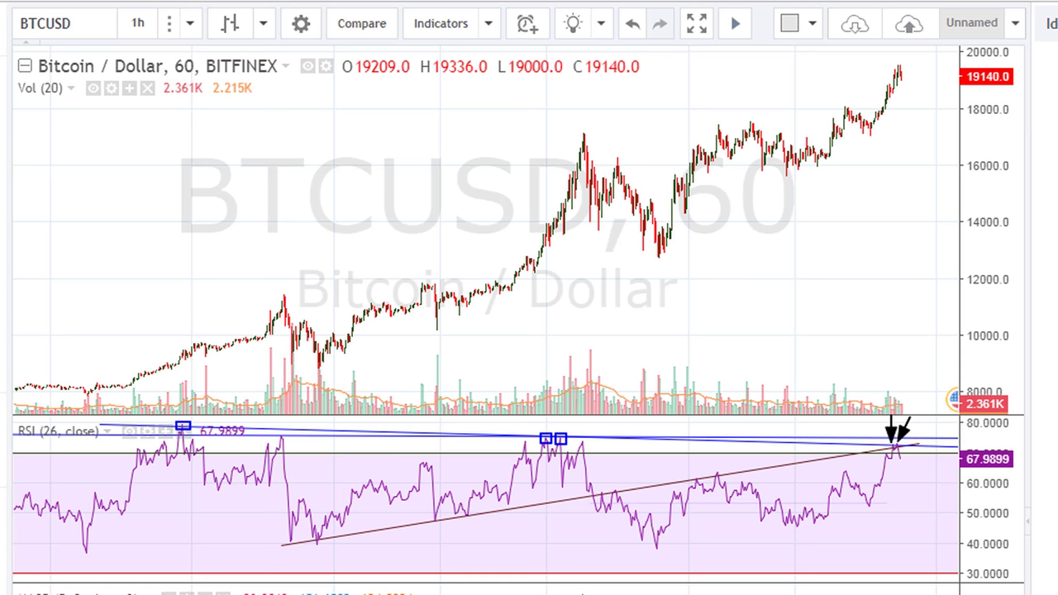
{"action": "key", "text": "Escape"}
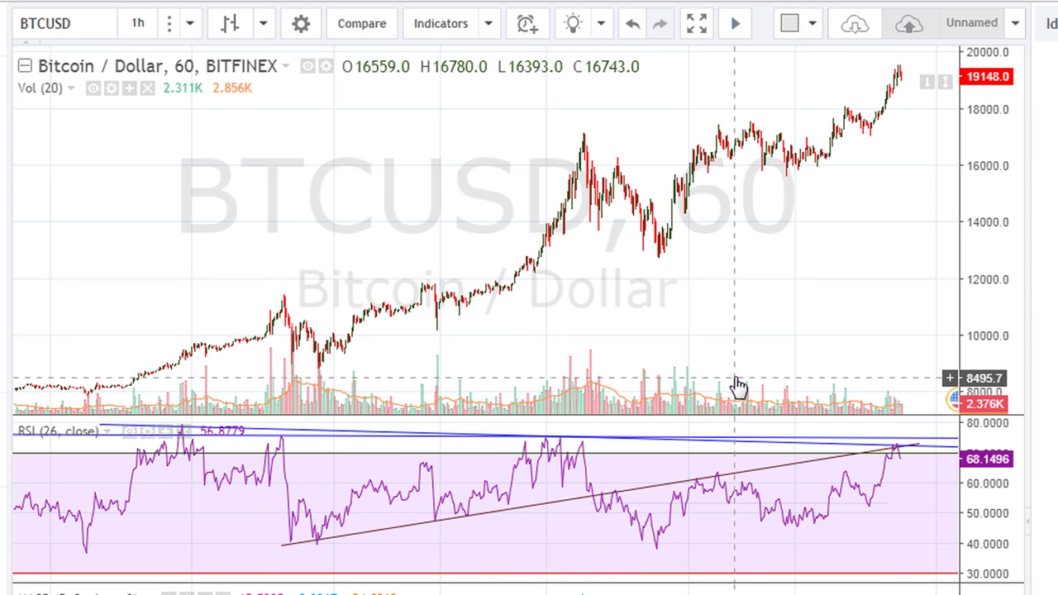
Step: Draw two black arrows pointing at the two latest RSI peaks where the trendlines meet
{"action": "scroll", "coordinate": [744, 323], "scroll_direction": "up", "scroll_amount": 5}
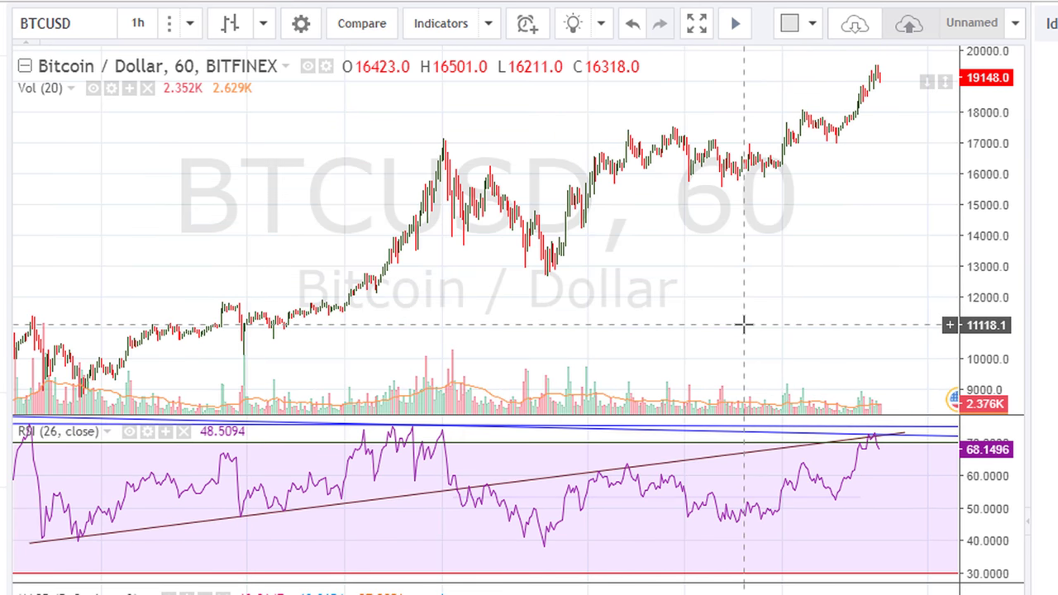
{"action": "scroll", "coordinate": [744, 325], "scroll_direction": "up", "scroll_amount": 2}
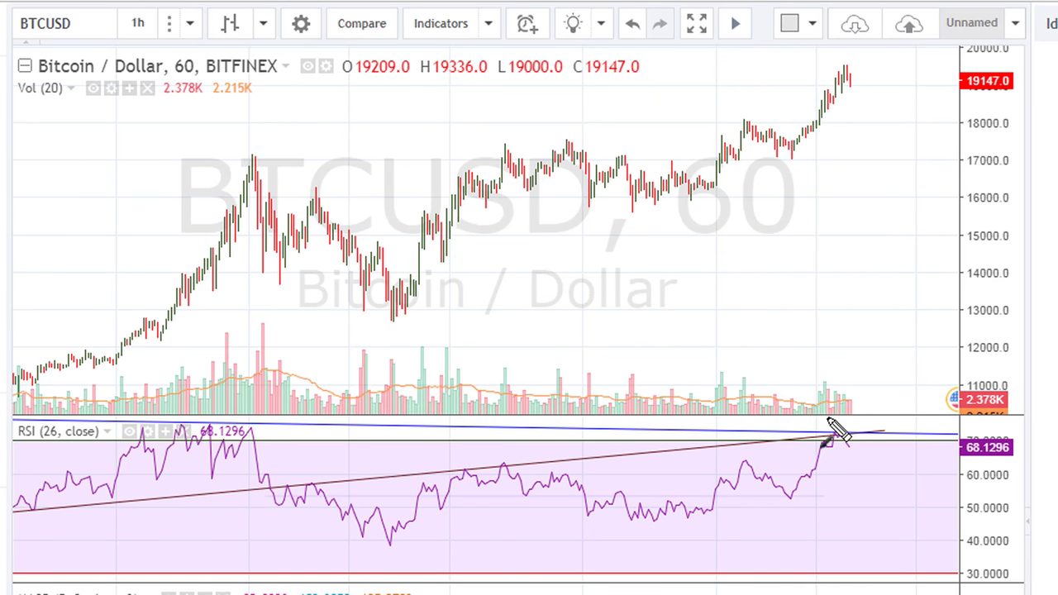
{"action": "left_click_drag", "start_coordinate": [837, 386], "coordinate": [837, 430]}
{"action": "left_click_drag", "start_coordinate": [855, 388], "coordinate": [843, 428]}
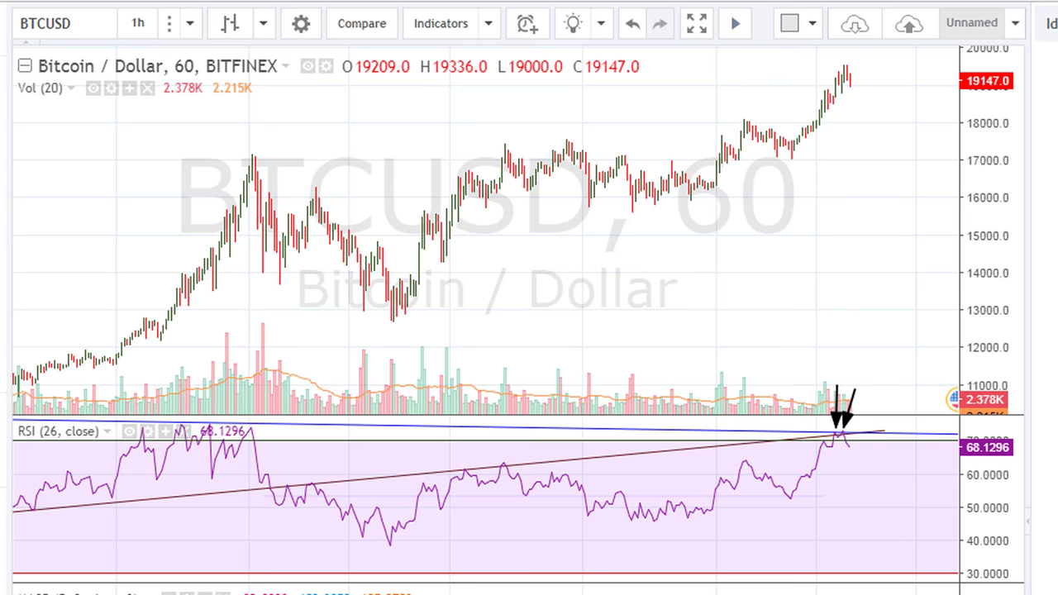
Step: Handwrite 69.10 in thick black strokes above the latest RSI peaks
{"action": "mouse_move", "coordinate": [840, 267]}
{"action": "left_mouse_down"}
{"action": "mouse_move", "coordinate": [830, 311]}
{"action": "mouse_move", "coordinate": [820, 291]}
{"action": "mouse_move", "coordinate": [873, 279]}
{"action": "mouse_move", "coordinate": [859, 321]}
{"action": "left_mouse_up"}
{"action": "left_click", "coordinate": [880, 298]}
{"action": "mouse_move", "coordinate": [909, 269]}
{"action": "left_mouse_down"}
{"action": "mouse_move", "coordinate": [903, 314]}
{"action": "mouse_move", "coordinate": [917, 287]}
{"action": "mouse_move", "coordinate": [923, 312]}
{"action": "mouse_move", "coordinate": [933, 272]}
{"action": "left_mouse_up"}
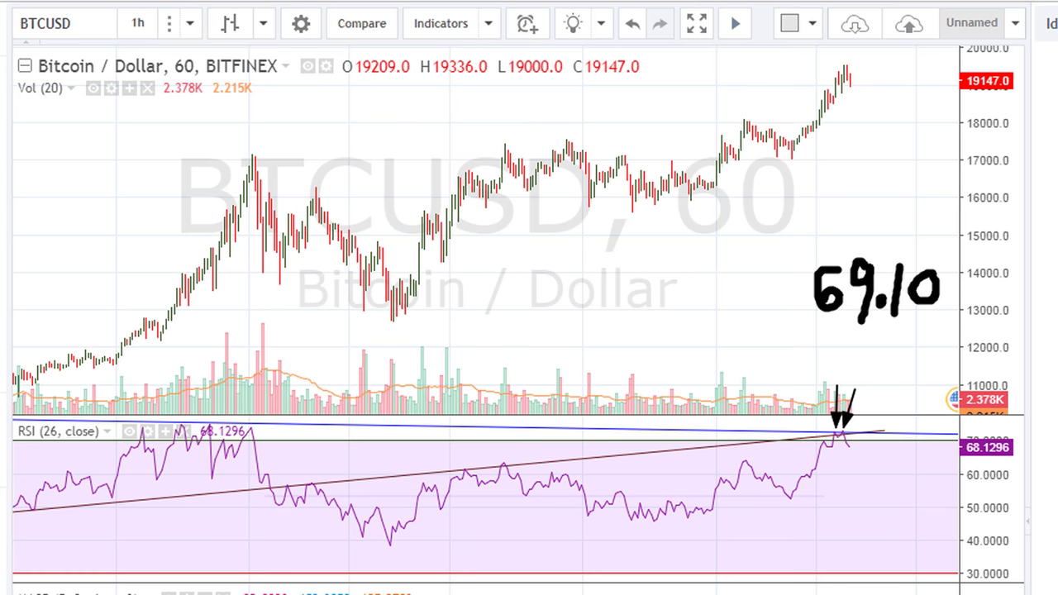
Step: Handwrite RSI "26" in the middle of the price chart, underline the 26 for emphasis, and clear all markings
{"action": "mouse_move", "coordinate": [519, 320]}
{"action": "left_mouse_down"}
{"action": "mouse_move", "coordinate": [520, 274]}
{"action": "mouse_move", "coordinate": [517, 308]}
{"action": "mouse_move", "coordinate": [549, 314]}
{"action": "left_mouse_up"}
{"action": "left_click_drag", "start_coordinate": [572, 271], "coordinate": [592, 317]}
{"action": "left_click_drag", "start_coordinate": [608, 266], "coordinate": [608, 317]}
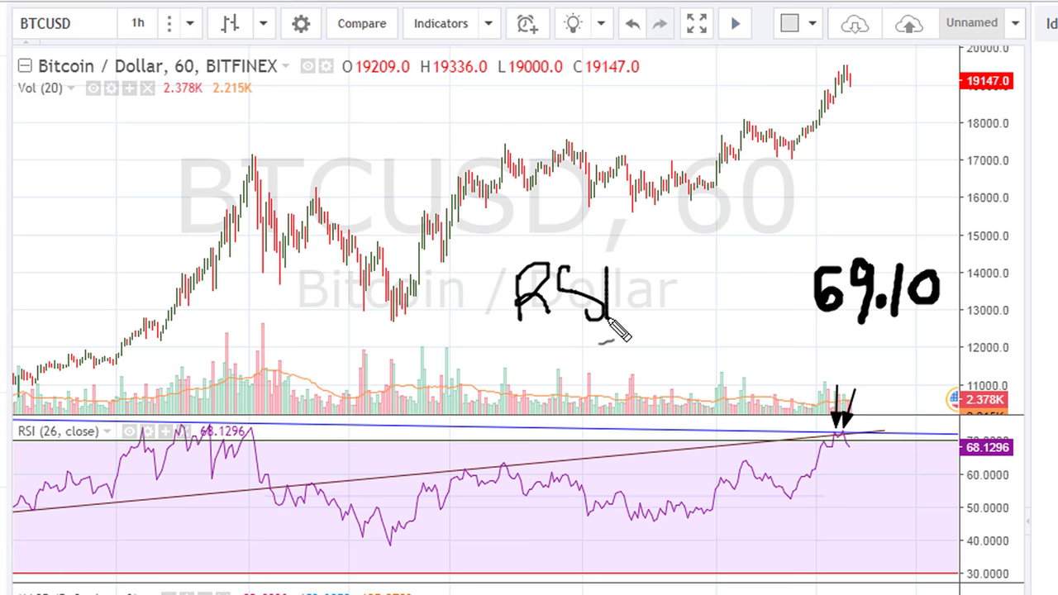
{"action": "left_click_drag", "start_coordinate": [638, 277], "coordinate": [661, 321]}
{"action": "mouse_move", "coordinate": [696, 276]}
{"action": "left_mouse_down"}
{"action": "mouse_move", "coordinate": [679, 317]}
{"action": "mouse_move", "coordinate": [680, 302]}
{"action": "left_mouse_up"}
{"action": "left_click_drag", "start_coordinate": [702, 241], "coordinate": [704, 261]}
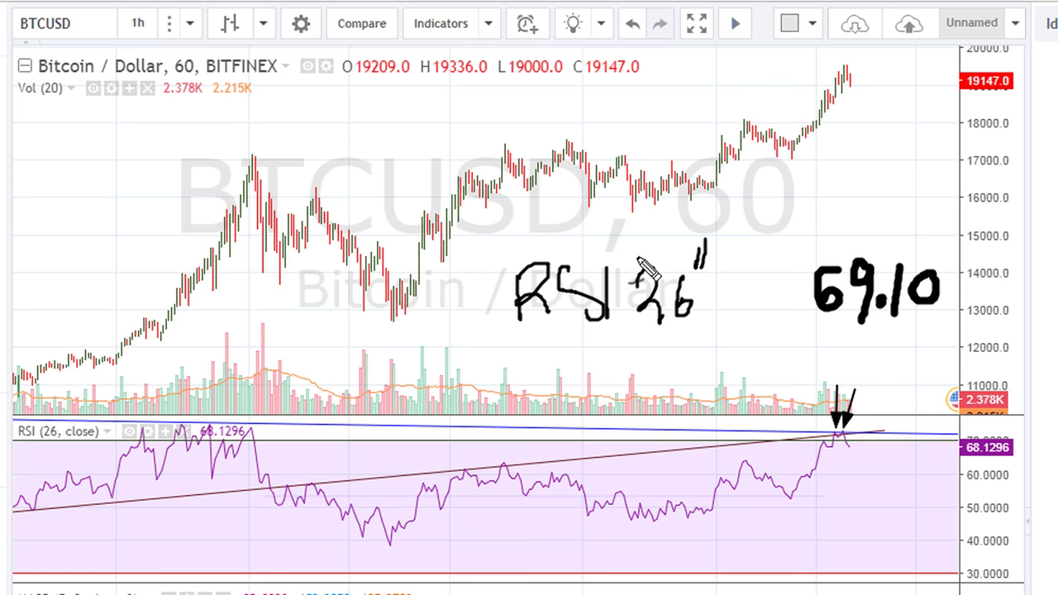
{"action": "left_click_drag", "start_coordinate": [632, 240], "coordinate": [643, 247]}
{"action": "mouse_move", "coordinate": [606, 365]}
{"action": "left_mouse_down"}
{"action": "mouse_move", "coordinate": [666, 355]}
{"action": "mouse_move", "coordinate": [676, 368]}
{"action": "left_mouse_up"}
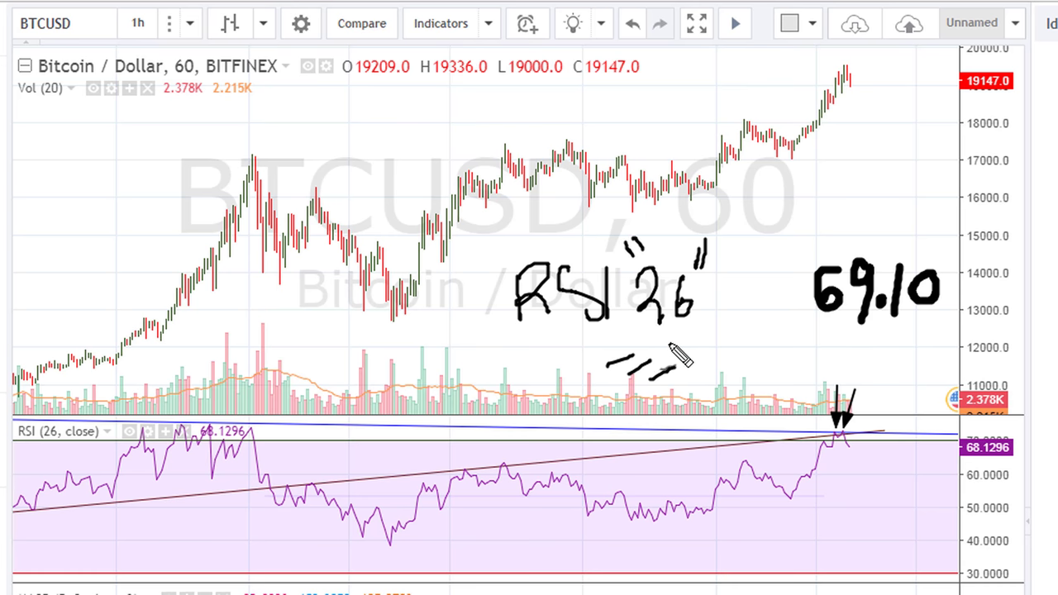
{"action": "left_click_drag", "start_coordinate": [662, 333], "coordinate": [695, 336]}
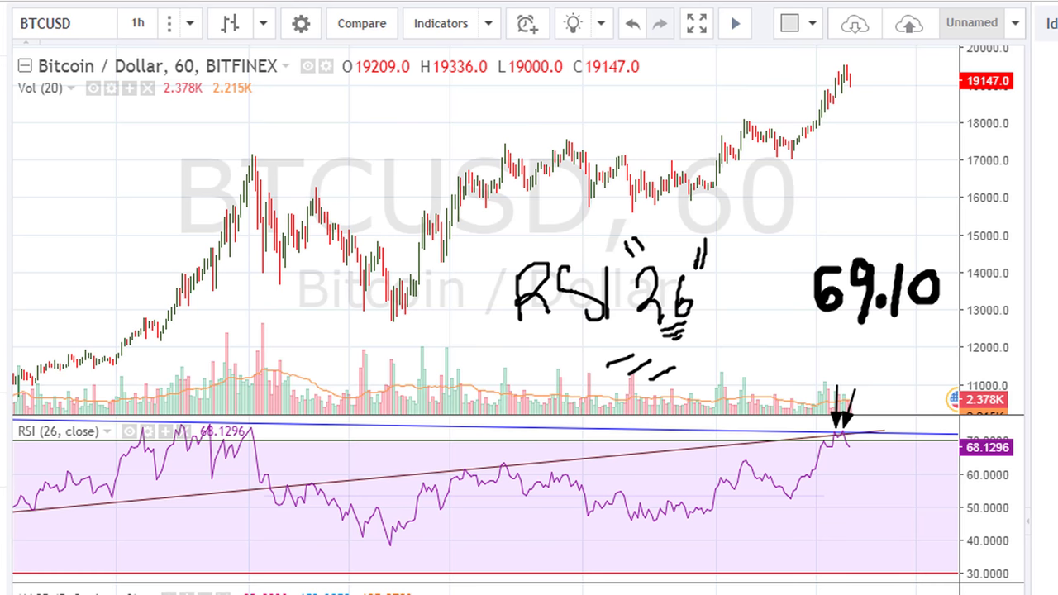
{"action": "key", "text": "Escape"}
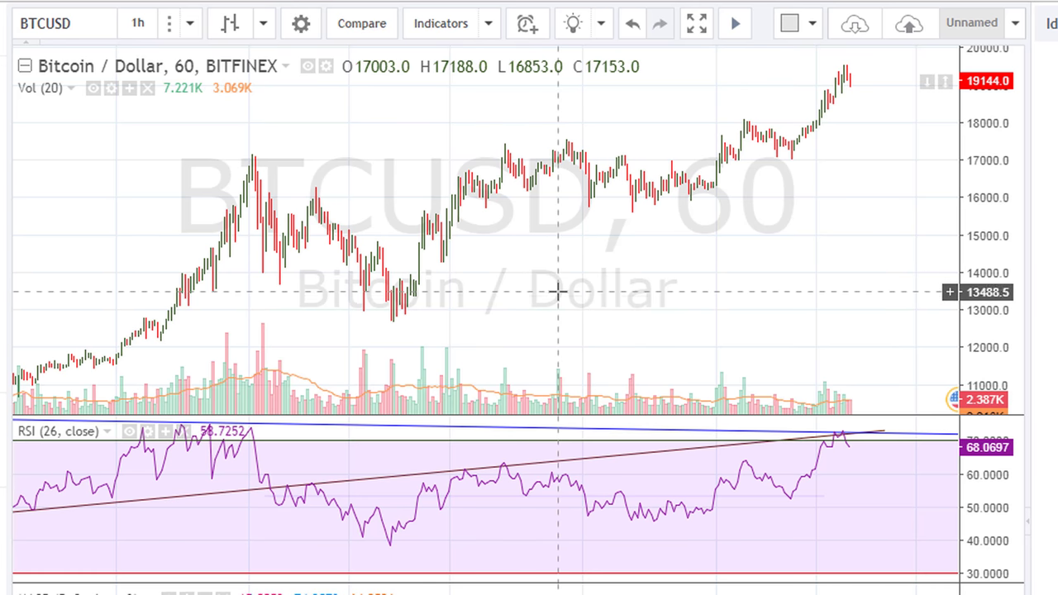
Step: Trace the rising RSI trendline up to its break in black, and point arrows at the break and the matching price drop
{"action": "scroll", "coordinate": [558, 291], "scroll_direction": "down", "scroll_amount": 6}
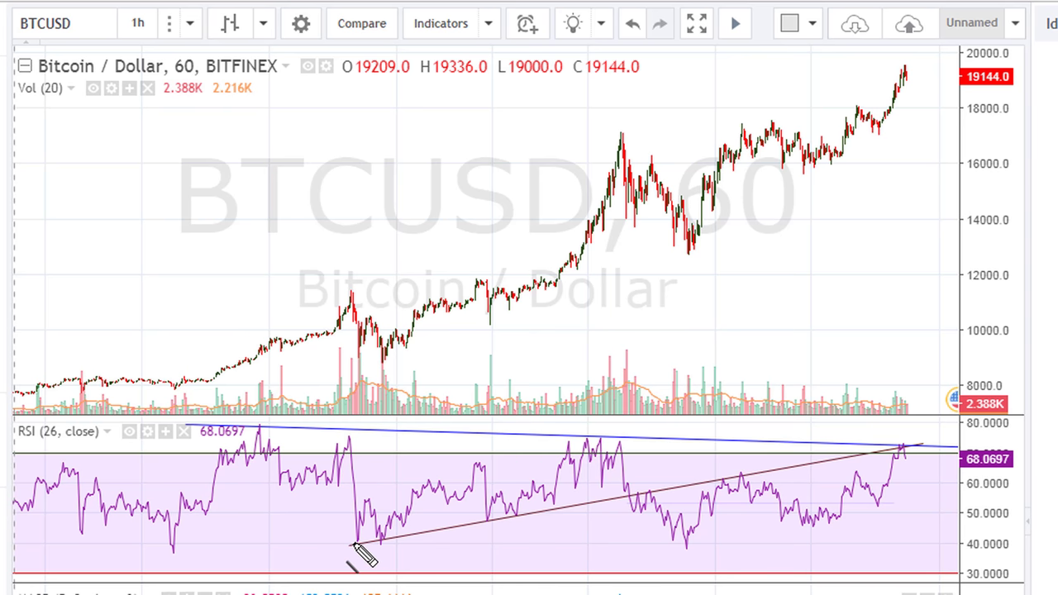
{"action": "left_click_drag", "start_coordinate": [352, 544], "coordinate": [640, 495]}
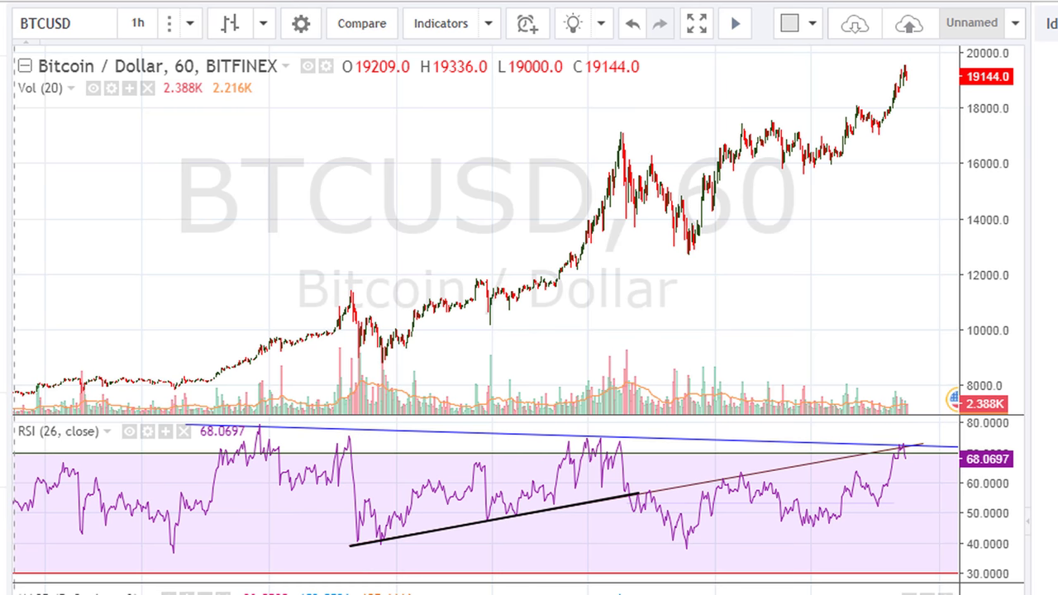
{"action": "left_click_drag", "start_coordinate": [643, 435], "coordinate": [634, 489]}
{"action": "left_click_drag", "start_coordinate": [648, 105], "coordinate": [634, 158]}
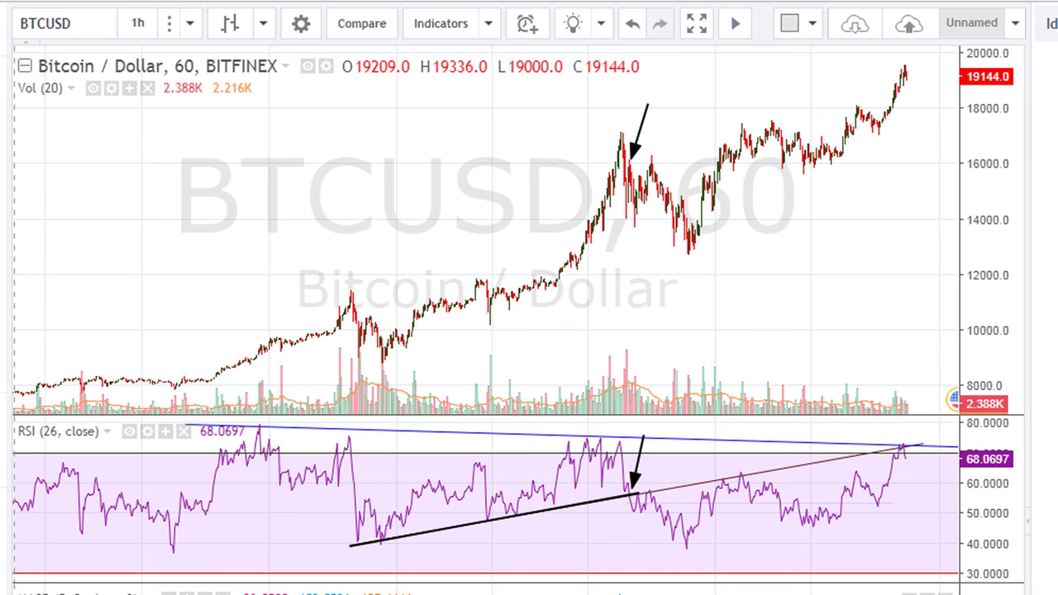
Step: Extend the black RSI trendline to the chart's latest data and add arrows at the first retests on RSI and price
{"action": "left_click_drag", "start_coordinate": [351, 543], "coordinate": [544, 523]}
{"action": "left_click_drag", "start_coordinate": [612, 523], "coordinate": [946, 441]}
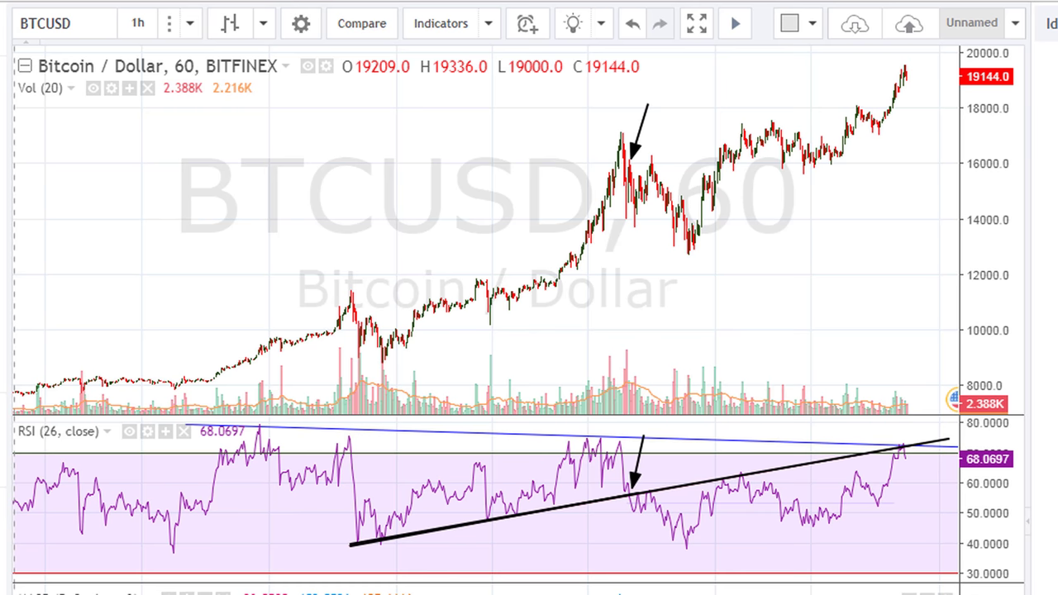
{"action": "left_click_drag", "start_coordinate": [656, 450], "coordinate": [640, 487]}
{"action": "left_click_drag", "start_coordinate": [679, 451], "coordinate": [652, 486]}
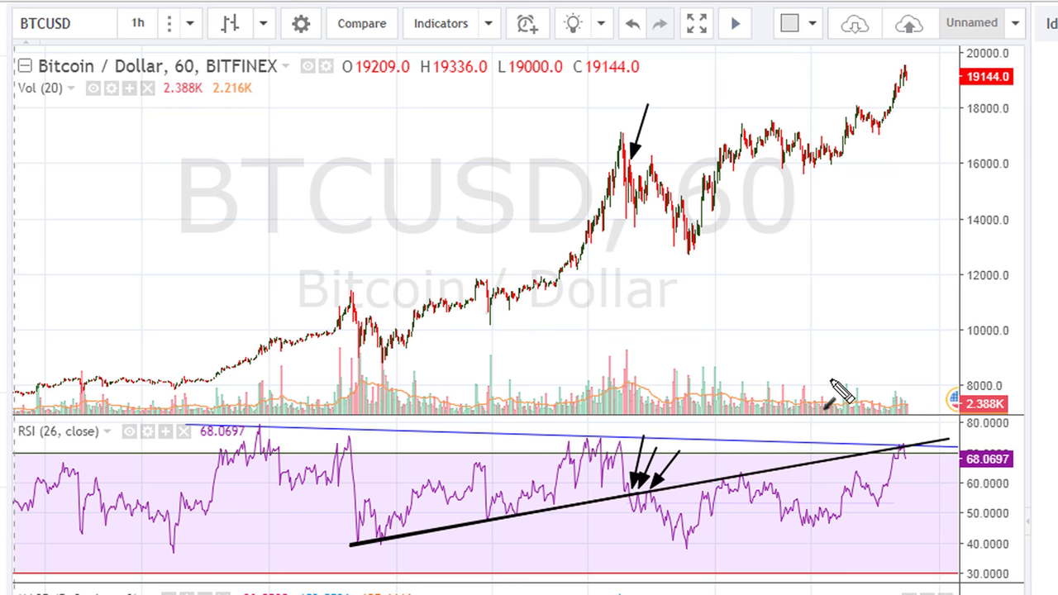
{"action": "mouse_move", "coordinate": [655, 132]}
{"action": "left_mouse_down"}
{"action": "mouse_move", "coordinate": [632, 157]}
{"action": "mouse_move", "coordinate": [663, 149]}
{"action": "mouse_move", "coordinate": [653, 157]}
{"action": "left_mouse_up"}
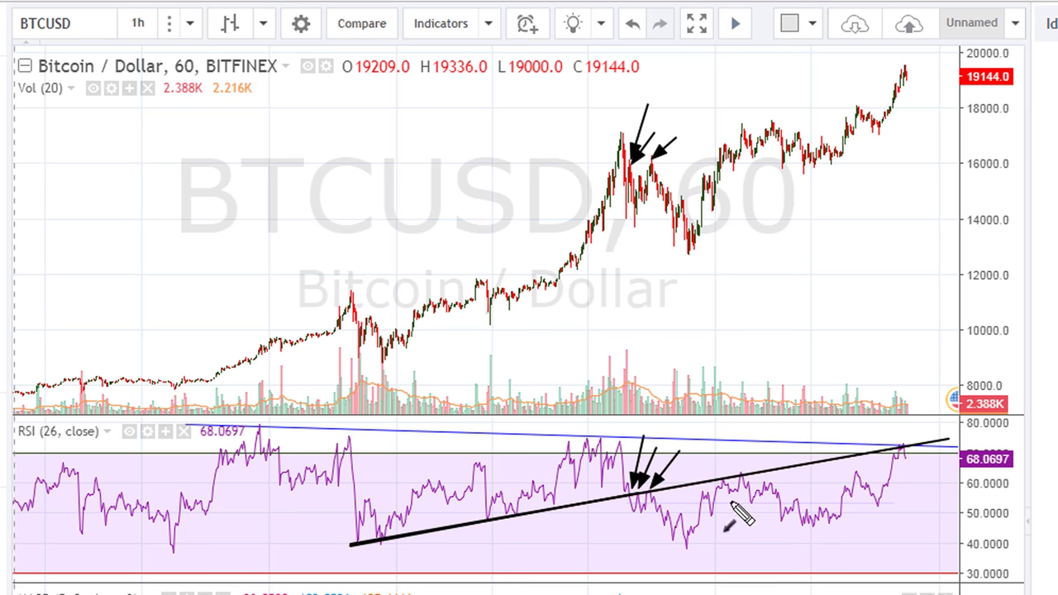
Step: Point arrows at the next two RSI peaks below the black trendline and at the matching price peaks
{"action": "left_click_drag", "start_coordinate": [725, 438], "coordinate": [724, 478]}
{"action": "left_click_drag", "start_coordinate": [703, 103], "coordinate": [724, 139]}
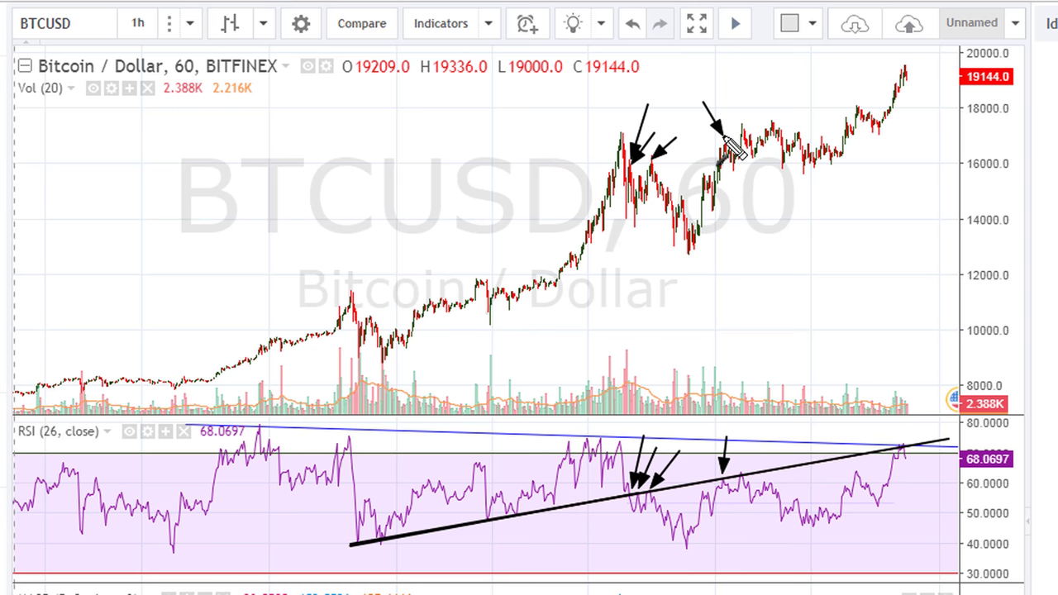
{"action": "left_click_drag", "start_coordinate": [768, 420], "coordinate": [747, 469]}
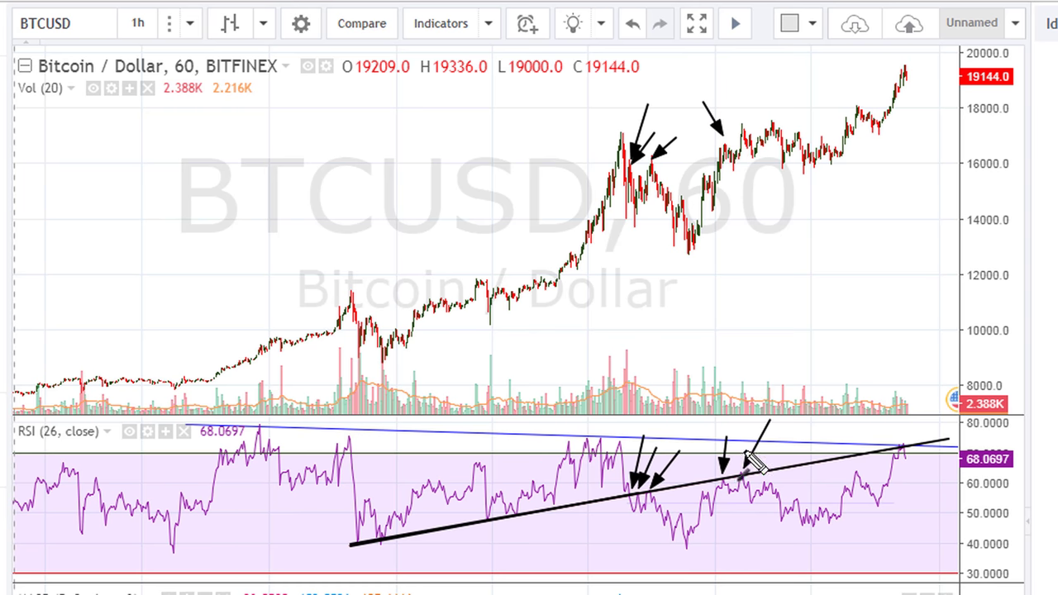
{"action": "left_click_drag", "start_coordinate": [761, 96], "coordinate": [743, 125]}
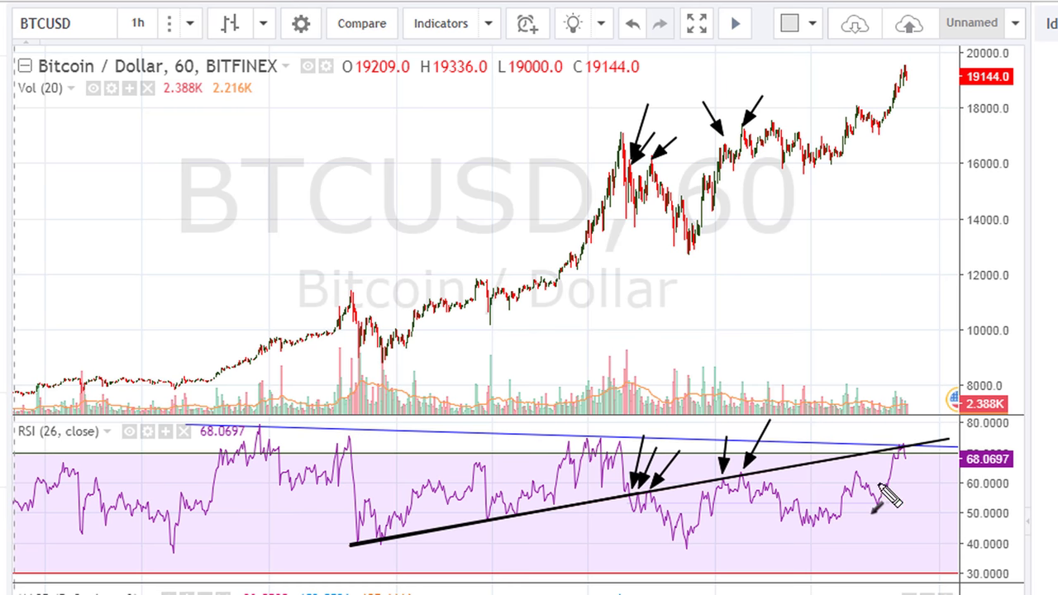
Step: Point two black arrows at the latest RSI peaks and trace the descending RSI resistance line in blue
{"action": "left_click_drag", "start_coordinate": [903, 411], "coordinate": [899, 443]}
{"action": "left_click_drag", "start_coordinate": [913, 406], "coordinate": [905, 442]}
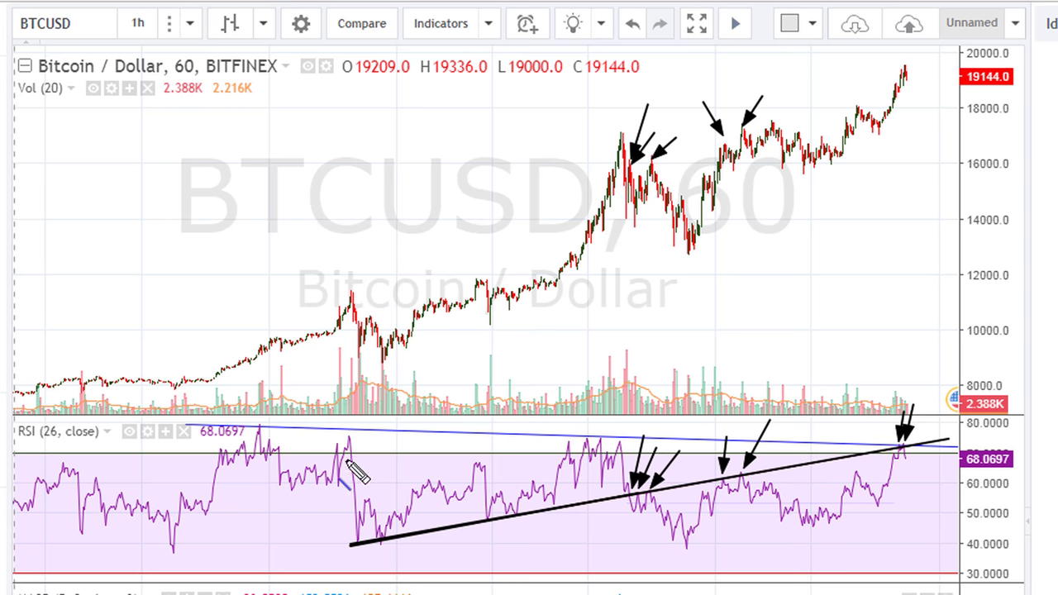
{"action": "left_click", "coordinate": [189, 426]}
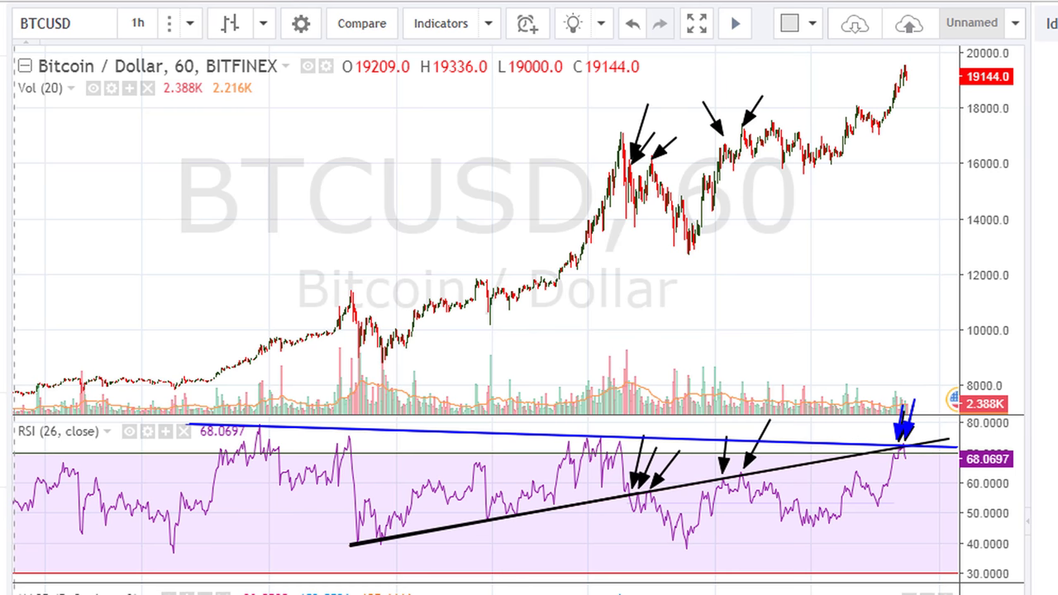
Step: Handwrite a 69.1 level note with a downward arrow on the price chart above the latest RSI peaks
{"action": "mouse_move", "coordinate": [792, 266]}
{"action": "left_mouse_down"}
{"action": "mouse_move", "coordinate": [769, 312]}
{"action": "mouse_move", "coordinate": [793, 304]}
{"action": "mouse_move", "coordinate": [806, 281]}
{"action": "mouse_move", "coordinate": [808, 312]}
{"action": "left_mouse_up"}
{"action": "left_click", "coordinate": [823, 289]}
{"action": "mouse_move", "coordinate": [843, 267]}
{"action": "left_mouse_down"}
{"action": "mouse_move", "coordinate": [841, 307]}
{"action": "mouse_move", "coordinate": [871, 308]}
{"action": "mouse_move", "coordinate": [866, 343]}
{"action": "mouse_move", "coordinate": [870, 322]}
{"action": "mouse_move", "coordinate": [891, 314]}
{"action": "mouse_move", "coordinate": [855, 348]}
{"action": "mouse_move", "coordinate": [893, 328]}
{"action": "left_mouse_up"}
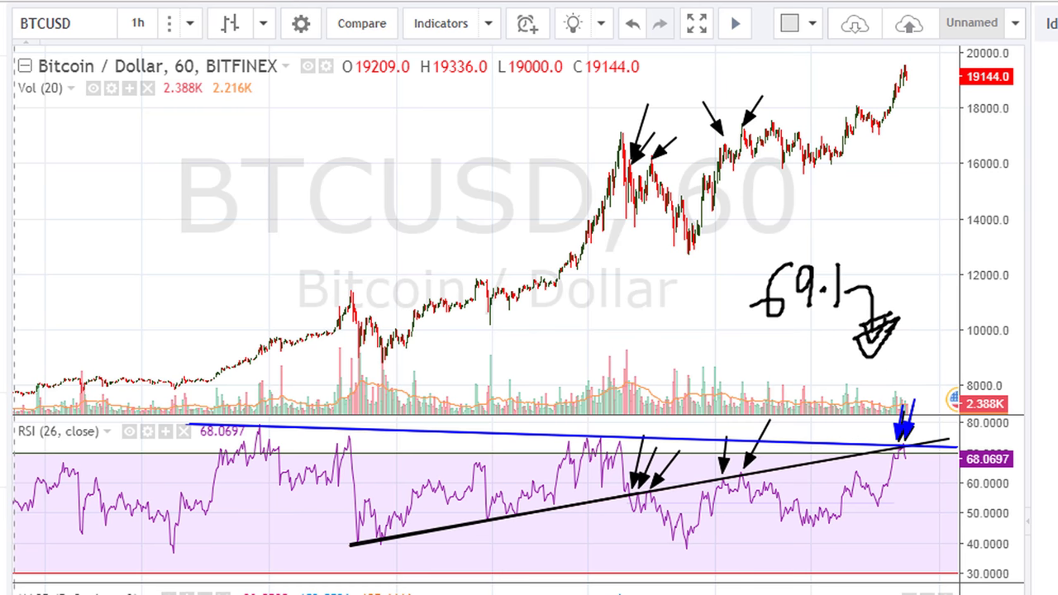
Step: Clear the hourly annotations and mark the level just under 18000 on the Coinbase daily chart with a blue box and horizontal line
{"action": "key", "text": "Escape"}
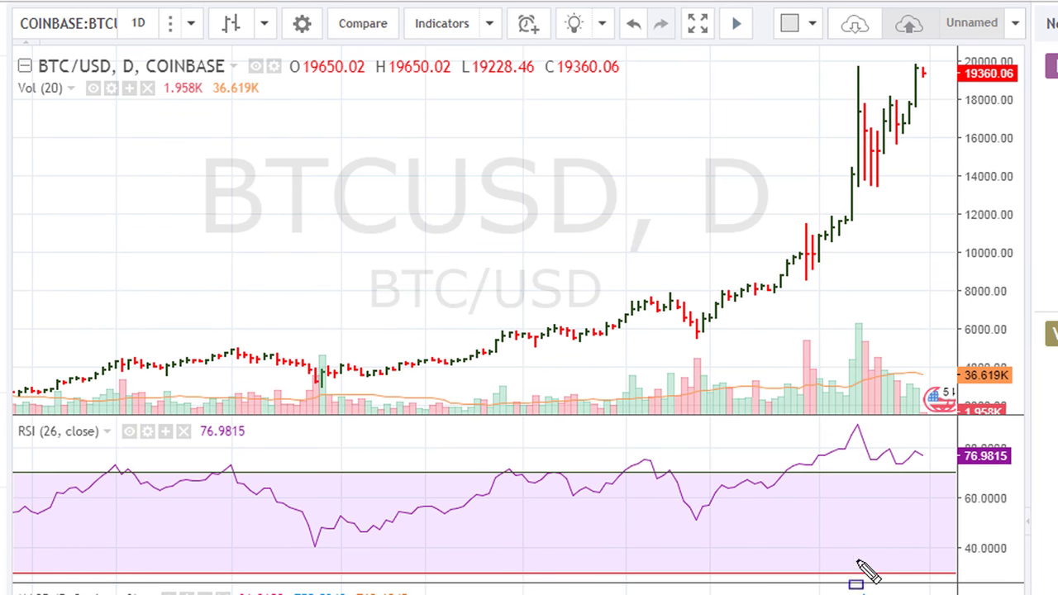
{"action": "left_click_drag", "start_coordinate": [891, 107], "coordinate": [901, 113]}
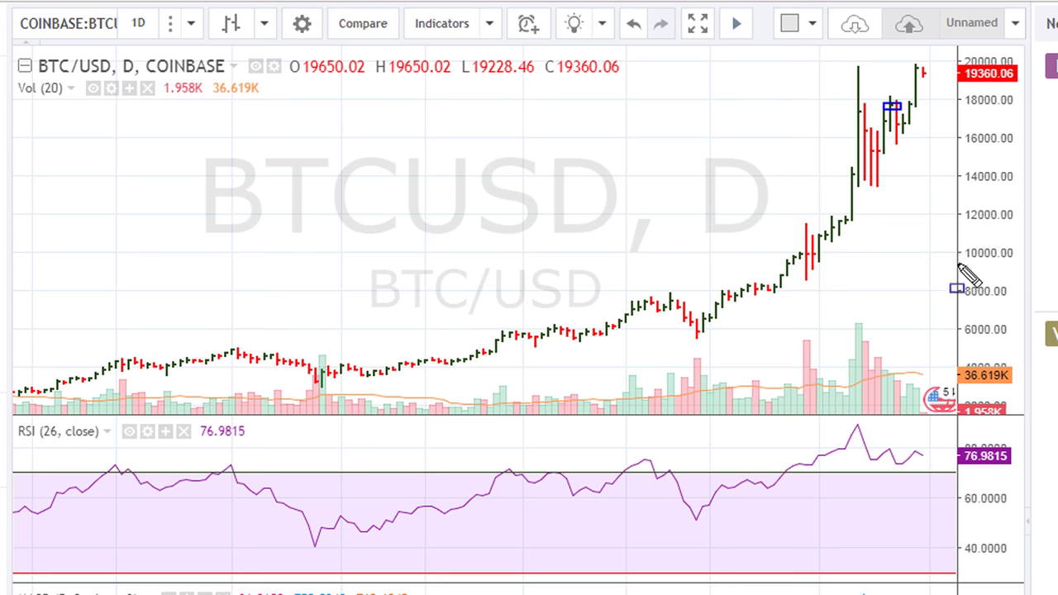
{"action": "left_click", "coordinate": [861, 105]}
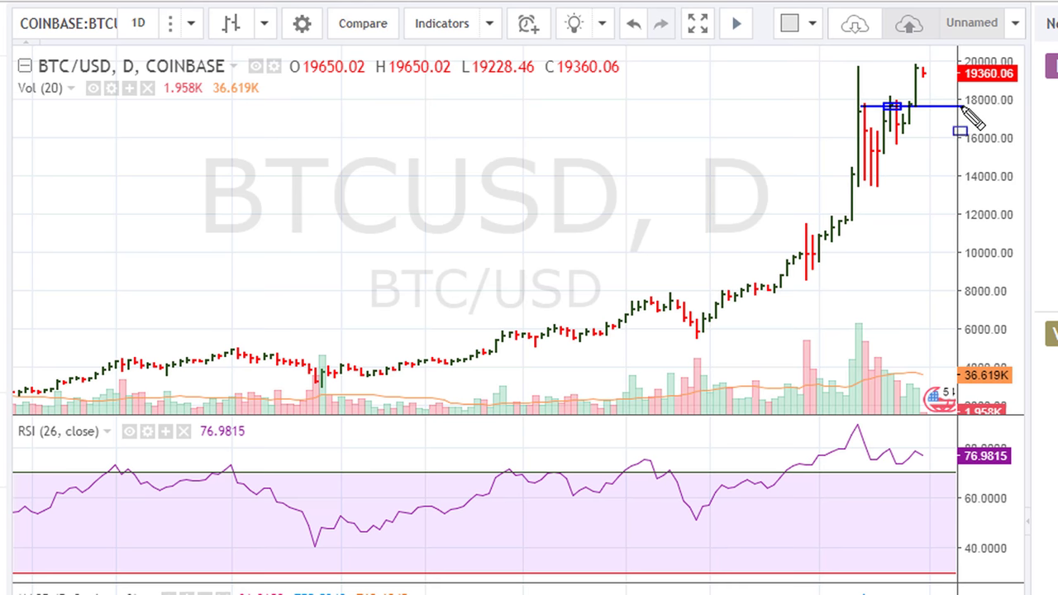
{"action": "left_click", "coordinate": [981, 108]}
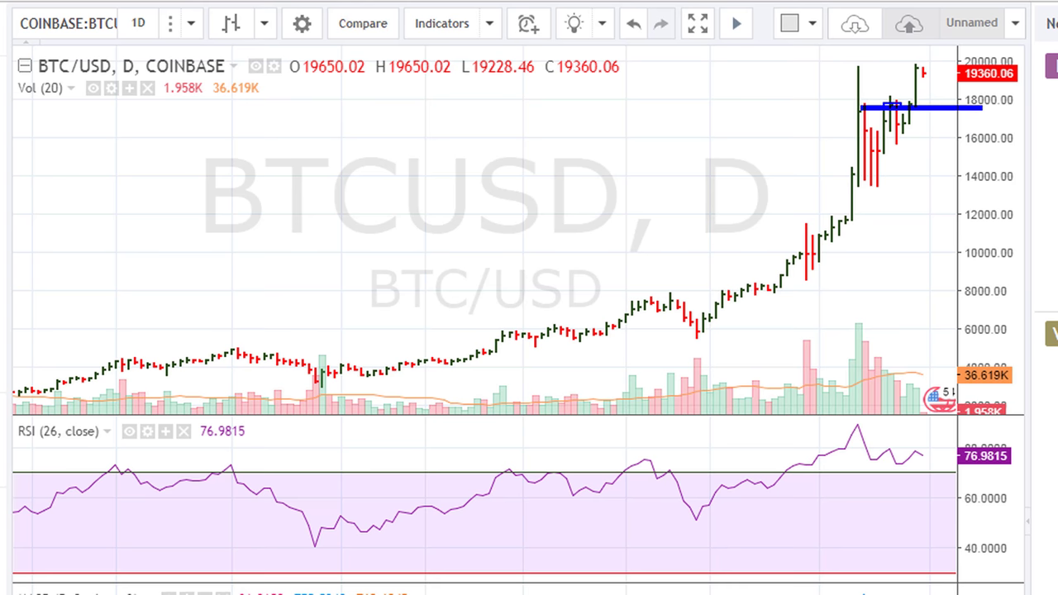
Step: Handwrite 17,730 beside the level with an underline and check mark, and point a blue arrow at the bar breaking above the line
{"action": "mouse_move", "coordinate": [667, 99]}
{"action": "left_mouse_down"}
{"action": "mouse_move", "coordinate": [673, 135]}
{"action": "mouse_move", "coordinate": [686, 95]}
{"action": "mouse_move", "coordinate": [705, 129]}
{"action": "left_mouse_up"}
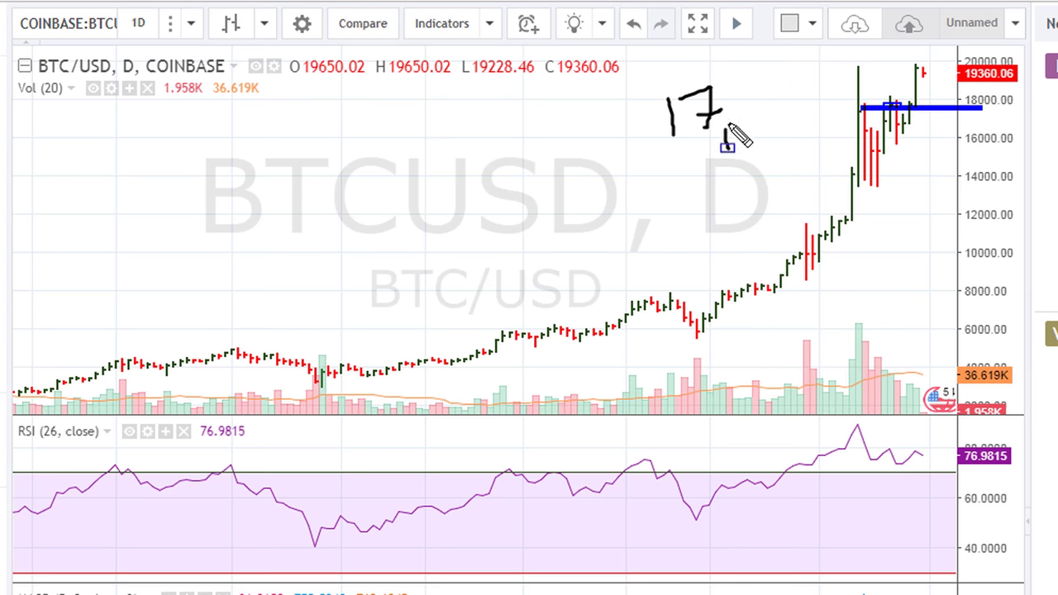
{"action": "mouse_move", "coordinate": [730, 95]}
{"action": "left_mouse_down"}
{"action": "mouse_move", "coordinate": [735, 124]}
{"action": "mouse_move", "coordinate": [759, 135]}
{"action": "mouse_move", "coordinate": [787, 130]}
{"action": "mouse_move", "coordinate": [781, 106]}
{"action": "left_mouse_up"}
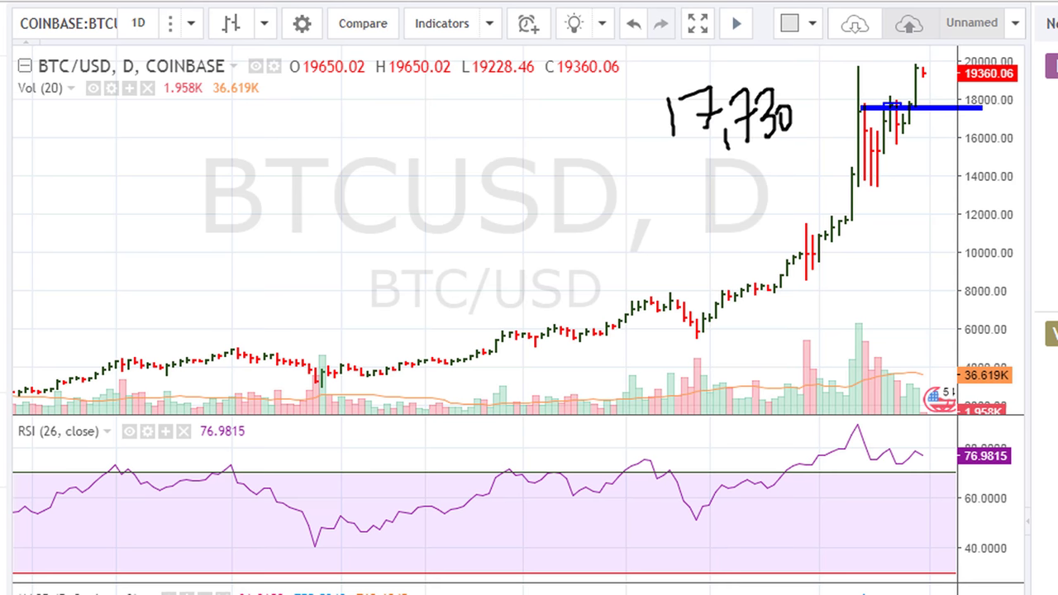
{"action": "mouse_move", "coordinate": [887, 76]}
{"action": "left_mouse_down"}
{"action": "mouse_move", "coordinate": [912, 96]}
{"action": "mouse_move", "coordinate": [901, 94]}
{"action": "left_mouse_up"}
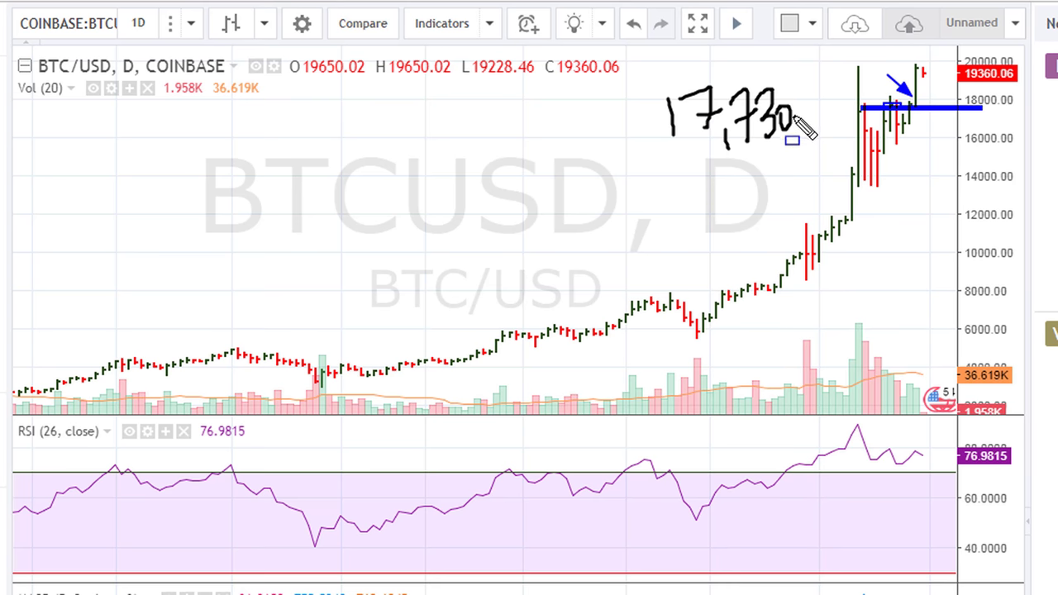
{"action": "left_click_drag", "start_coordinate": [727, 155], "coordinate": [747, 149]}
{"action": "left_click_drag", "start_coordinate": [719, 164], "coordinate": [754, 157]}
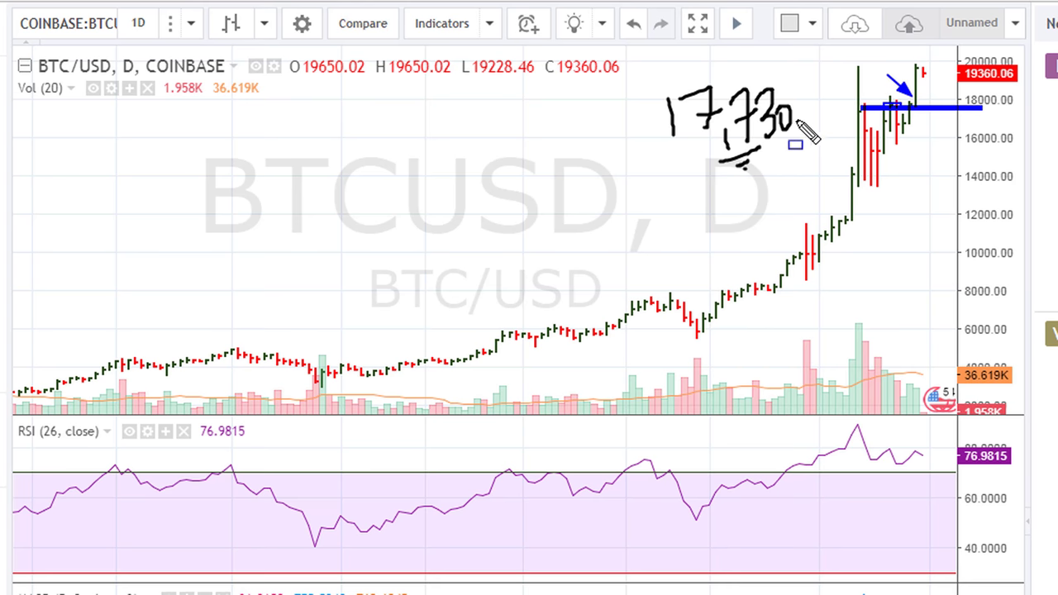
{"action": "left_click_drag", "start_coordinate": [798, 115], "coordinate": [815, 73]}
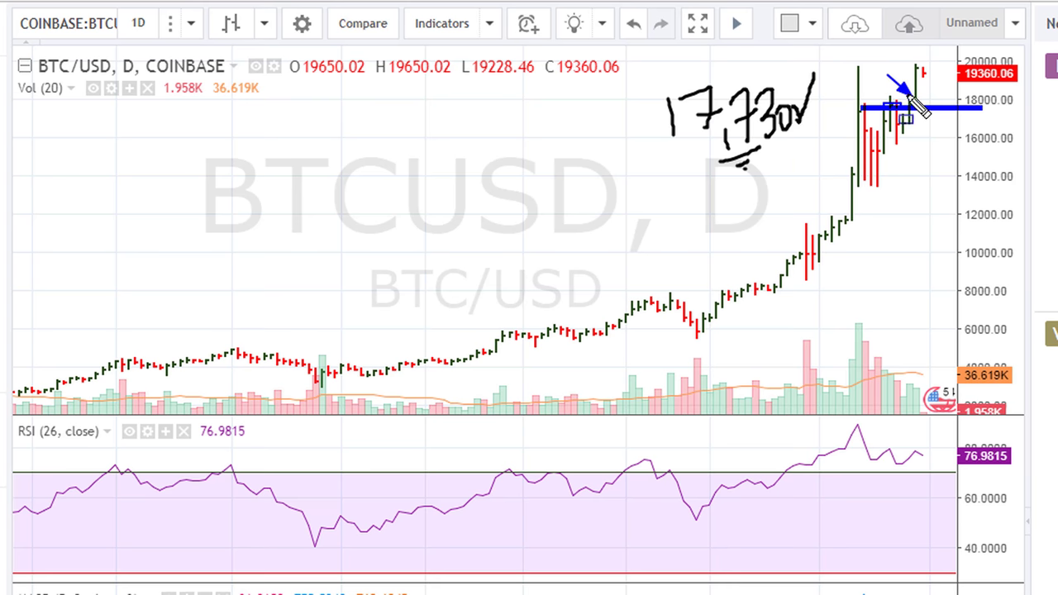
Step: Draw a red arrow falling below the blue line, circle 17,730 and write GDAX beneath it in red, and clear the drawings
{"action": "mouse_move", "coordinate": [927, 93]}
{"action": "left_mouse_down"}
{"action": "mouse_move", "coordinate": [942, 140]}
{"action": "mouse_move", "coordinate": [955, 124]}
{"action": "left_mouse_up"}
{"action": "mouse_move", "coordinate": [643, 82]}
{"action": "left_mouse_down"}
{"action": "mouse_move", "coordinate": [760, 59]}
{"action": "mouse_move", "coordinate": [815, 107]}
{"action": "mouse_move", "coordinate": [806, 162]}
{"action": "mouse_move", "coordinate": [631, 108]}
{"action": "mouse_move", "coordinate": [629, 81]}
{"action": "left_mouse_up"}
{"action": "mouse_move", "coordinate": [657, 209]}
{"action": "left_mouse_down"}
{"action": "mouse_move", "coordinate": [643, 231]}
{"action": "mouse_move", "coordinate": [654, 255]}
{"action": "mouse_move", "coordinate": [694, 220]}
{"action": "mouse_move", "coordinate": [702, 244]}
{"action": "mouse_move", "coordinate": [720, 229]}
{"action": "mouse_move", "coordinate": [734, 239]}
{"action": "mouse_move", "coordinate": [715, 238]}
{"action": "left_mouse_up"}
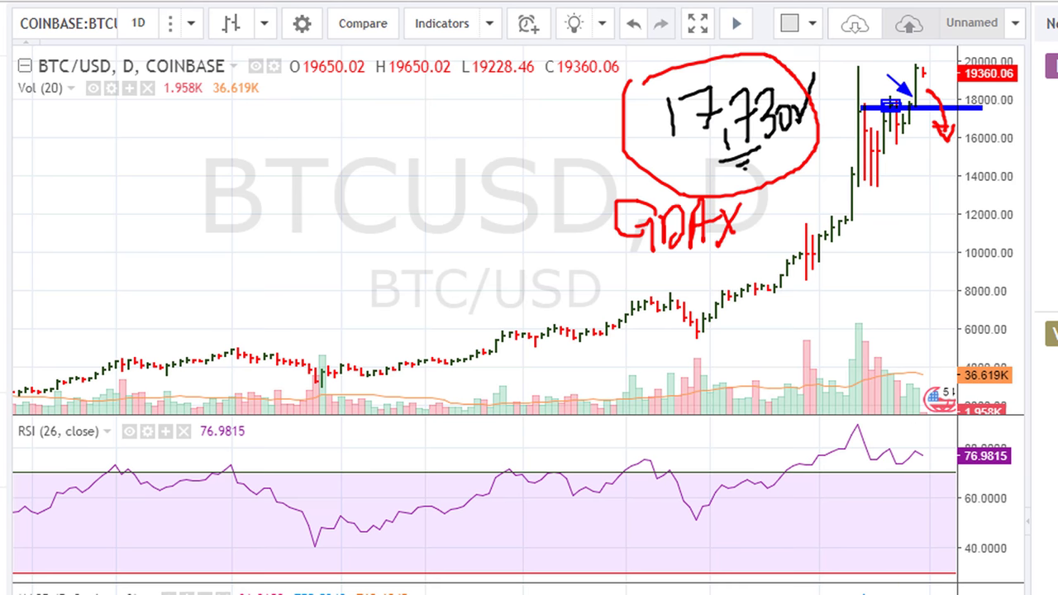
{"action": "key", "text": "Escape"}
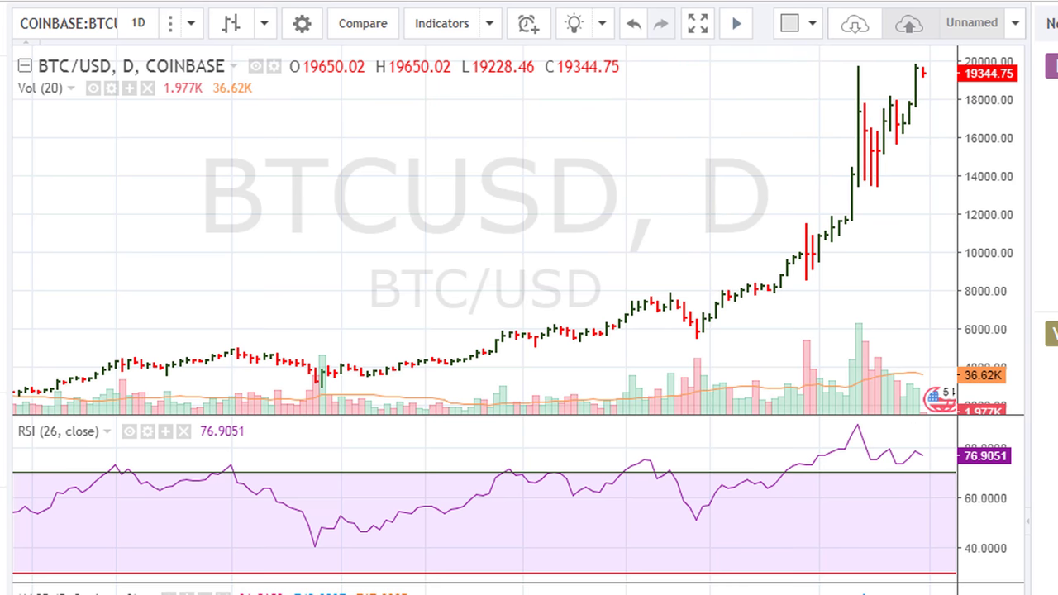
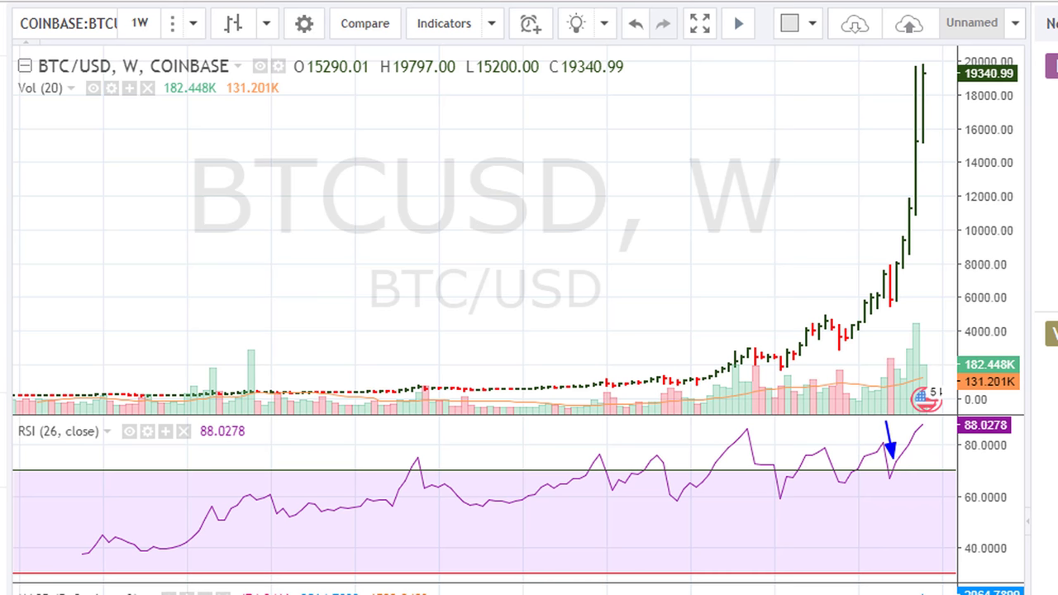
Step: Handwrite 69.1 with a wavy rising arrow toward price on the weekly chart, and clear the drawings
{"action": "mouse_move", "coordinate": [724, 190]}
{"action": "left_mouse_down"}
{"action": "mouse_move", "coordinate": [739, 236]}
{"action": "mouse_move", "coordinate": [741, 223]}
{"action": "mouse_move", "coordinate": [758, 248]}
{"action": "mouse_move", "coordinate": [778, 216]}
{"action": "mouse_move", "coordinate": [794, 252]}
{"action": "left_mouse_up"}
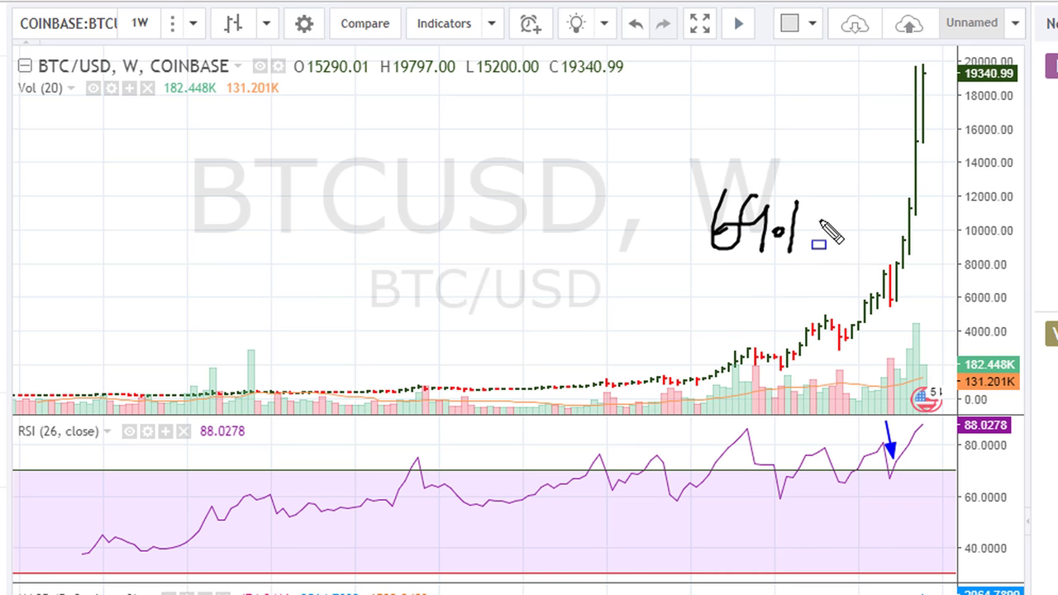
{"action": "mouse_move", "coordinate": [816, 229]}
{"action": "left_mouse_down"}
{"action": "mouse_move", "coordinate": [864, 218]}
{"action": "mouse_move", "coordinate": [877, 162]}
{"action": "mouse_move", "coordinate": [888, 189]}
{"action": "left_mouse_up"}
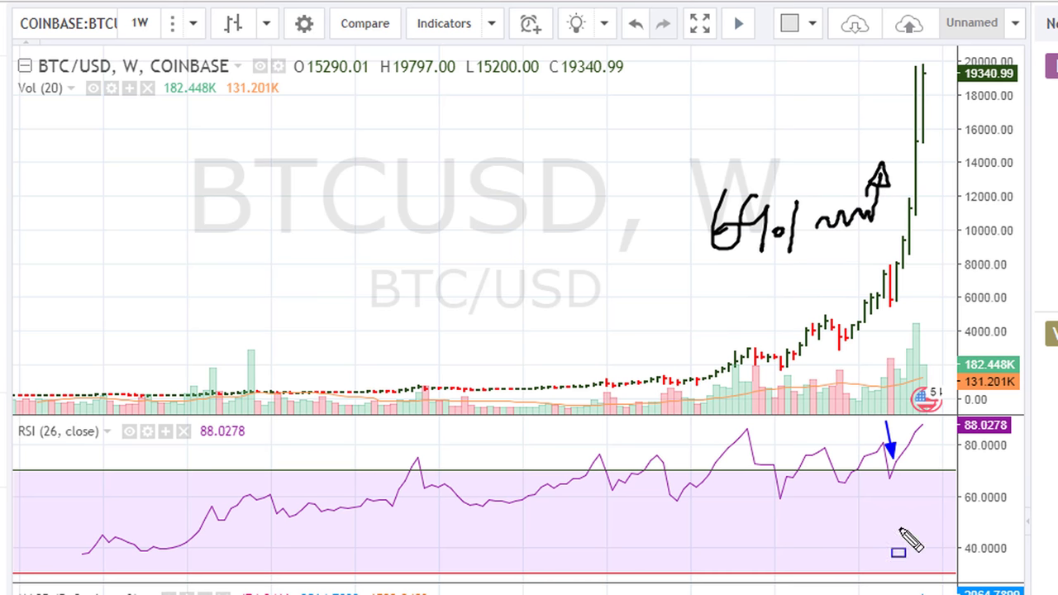
{"action": "key", "text": "Escape"}
Step: Switch the chart to the 1 month interval and handwrite an underlined 69.1 with a rising stroke above it
{"action": "left_click", "coordinate": [137, 22]}
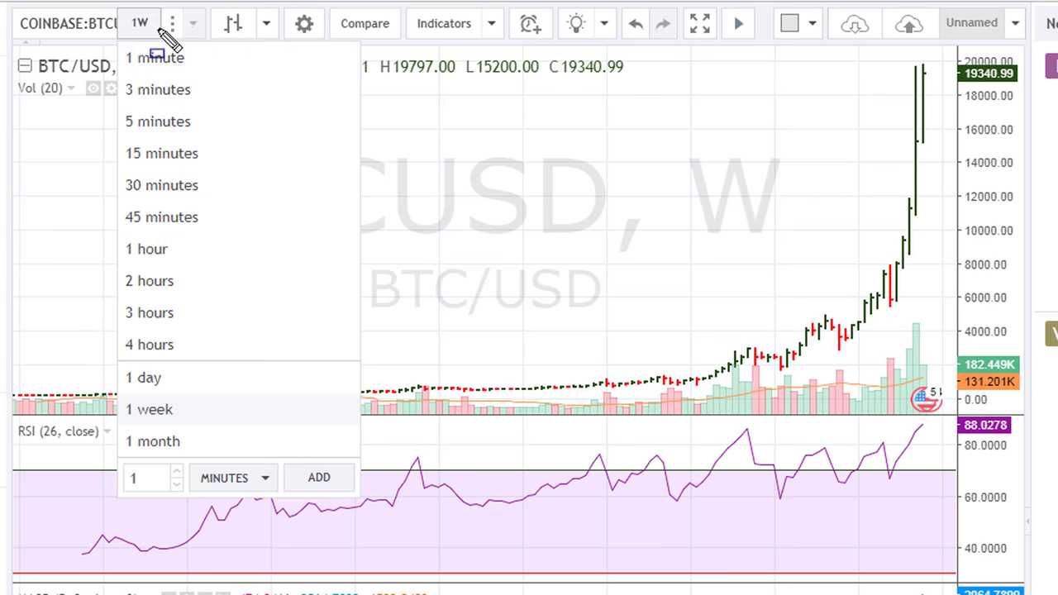
{"action": "left_click", "coordinate": [189, 442]}
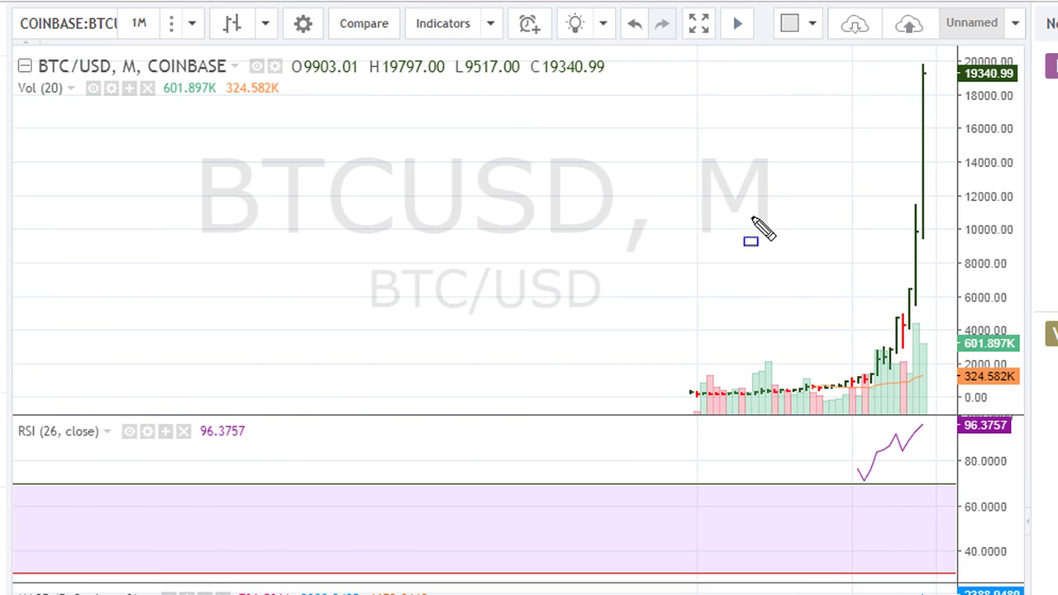
{"action": "mouse_move", "coordinate": [751, 217]}
{"action": "left_mouse_down"}
{"action": "mouse_move", "coordinate": [758, 253]}
{"action": "mouse_move", "coordinate": [750, 248]}
{"action": "left_mouse_up"}
{"action": "left_click_drag", "start_coordinate": [777, 224], "coordinate": [813, 287]}
{"action": "left_click", "coordinate": [798, 249]}
{"action": "left_click_drag", "start_coordinate": [759, 306], "coordinate": [793, 304]}
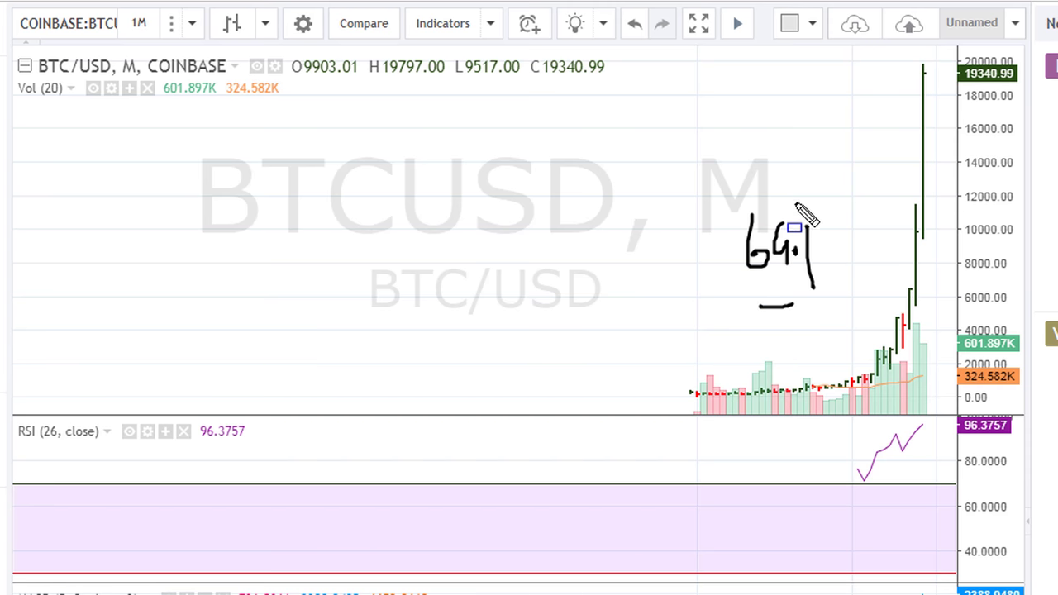
{"action": "mouse_move", "coordinate": [795, 200]}
{"action": "left_mouse_down"}
{"action": "mouse_move", "coordinate": [851, 190]}
{"action": "mouse_move", "coordinate": [866, 132]}
{"action": "mouse_move", "coordinate": [851, 142]}
{"action": "left_mouse_up"}
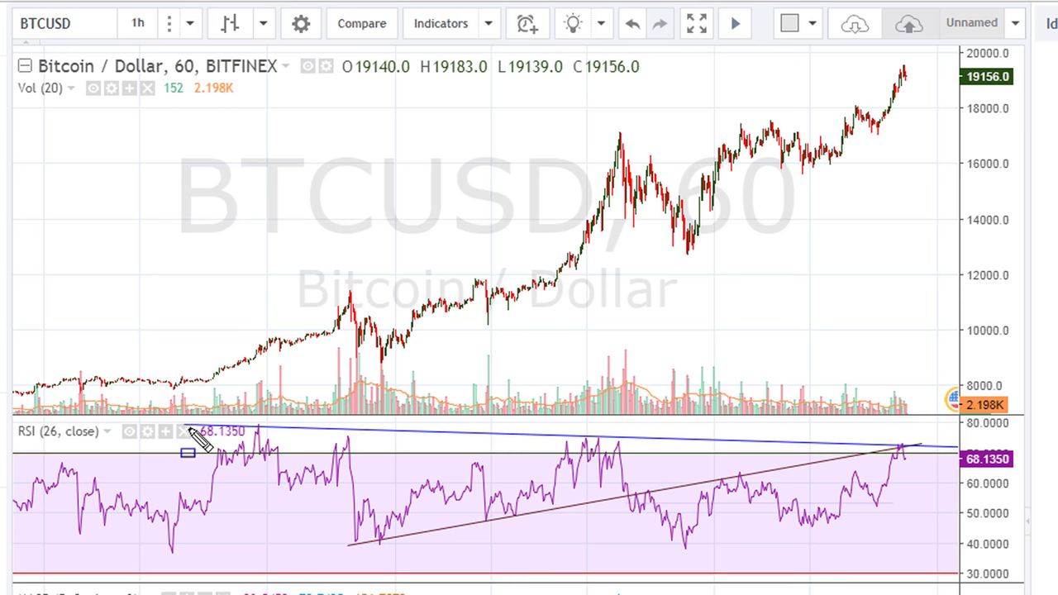
Step: Trace both RSI trendlines in blue on the hourly Bitfinex chart and add arrows at their crossing, including a green one rising through it
{"action": "left_click_drag", "start_coordinate": [189, 428], "coordinate": [950, 448]}
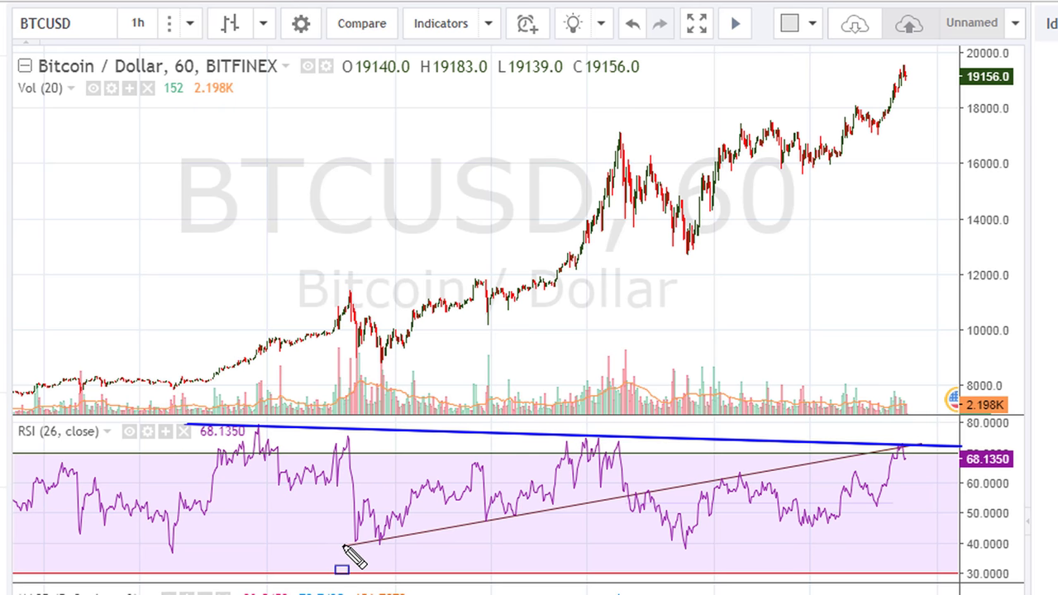
{"action": "left_click_drag", "start_coordinate": [347, 545], "coordinate": [942, 439]}
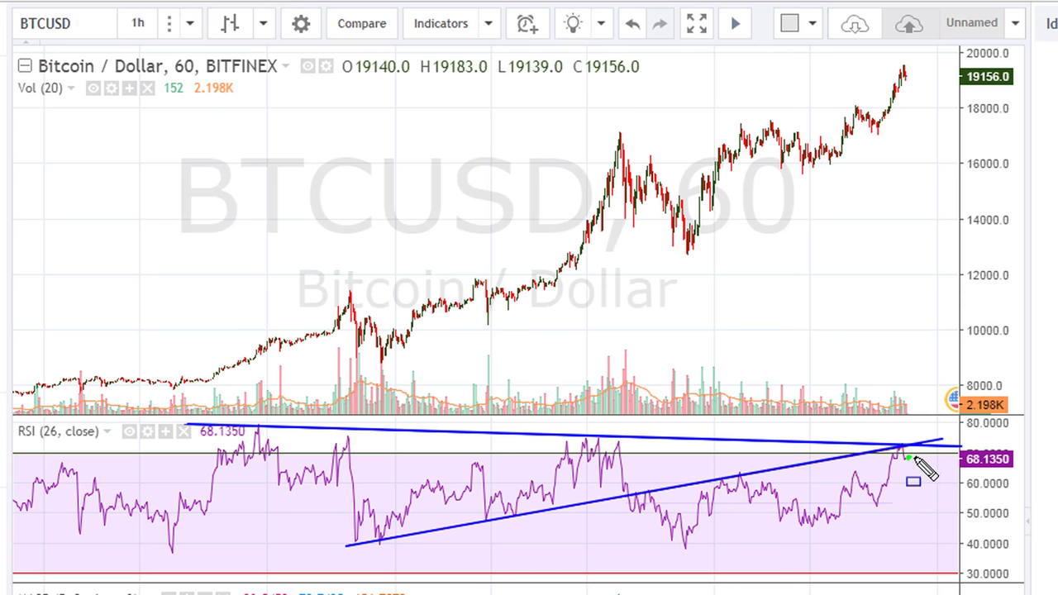
{"action": "left_click_drag", "start_coordinate": [907, 457], "coordinate": [922, 397]}
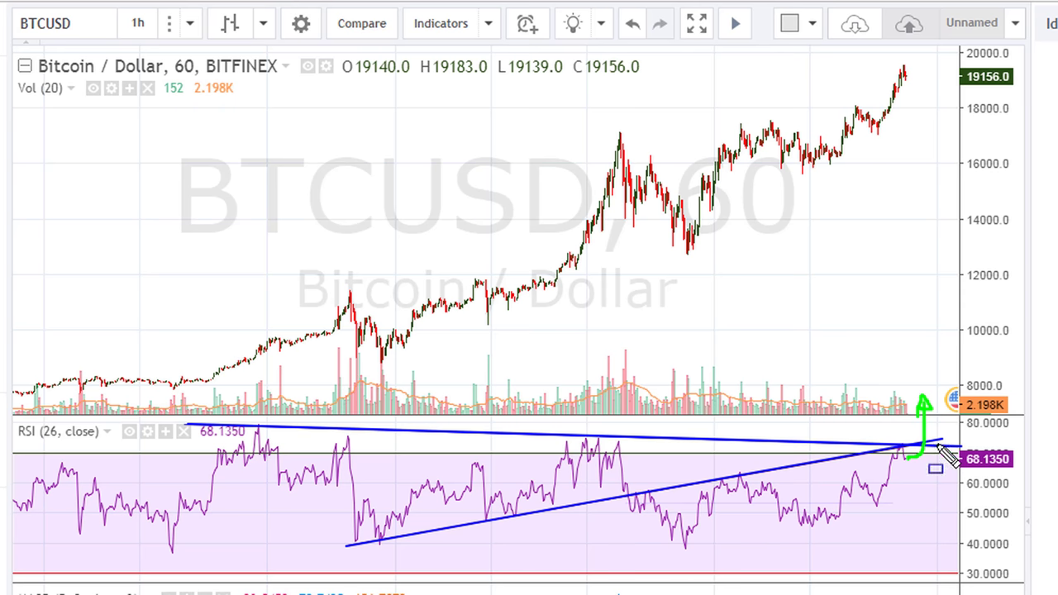
{"action": "left_click_drag", "start_coordinate": [878, 408], "coordinate": [904, 445]}
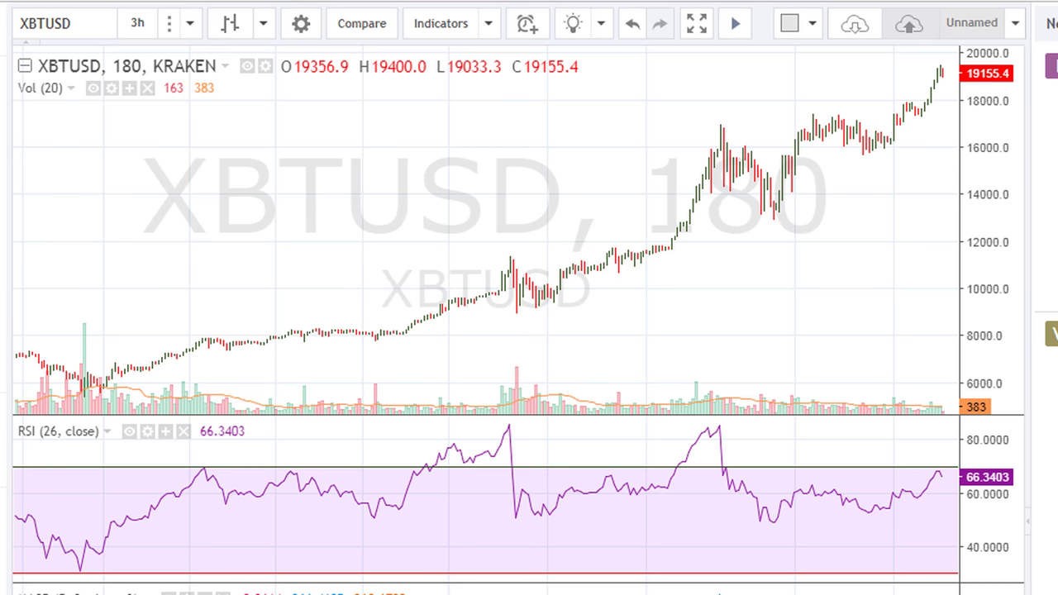
Step: Handwrite RSI "26" with 3H beneath it in black on the Kraken XBTUSD price chart
{"action": "mouse_move", "coordinate": [335, 216]}
{"action": "left_mouse_down"}
{"action": "mouse_move", "coordinate": [331, 190]}
{"action": "mouse_move", "coordinate": [364, 209]}
{"action": "left_mouse_up"}
{"action": "mouse_move", "coordinate": [381, 154]}
{"action": "left_mouse_down"}
{"action": "mouse_move", "coordinate": [370, 197]}
{"action": "mouse_move", "coordinate": [402, 203]}
{"action": "left_mouse_up"}
{"action": "mouse_move", "coordinate": [460, 151]}
{"action": "left_mouse_down"}
{"action": "mouse_move", "coordinate": [441, 169]}
{"action": "mouse_move", "coordinate": [481, 192]}
{"action": "left_mouse_up"}
{"action": "left_click_drag", "start_coordinate": [494, 140], "coordinate": [479, 178]}
{"action": "mouse_move", "coordinate": [429, 105]}
{"action": "left_mouse_down"}
{"action": "mouse_move", "coordinate": [436, 122]}
{"action": "mouse_move", "coordinate": [508, 111]}
{"action": "left_mouse_up"}
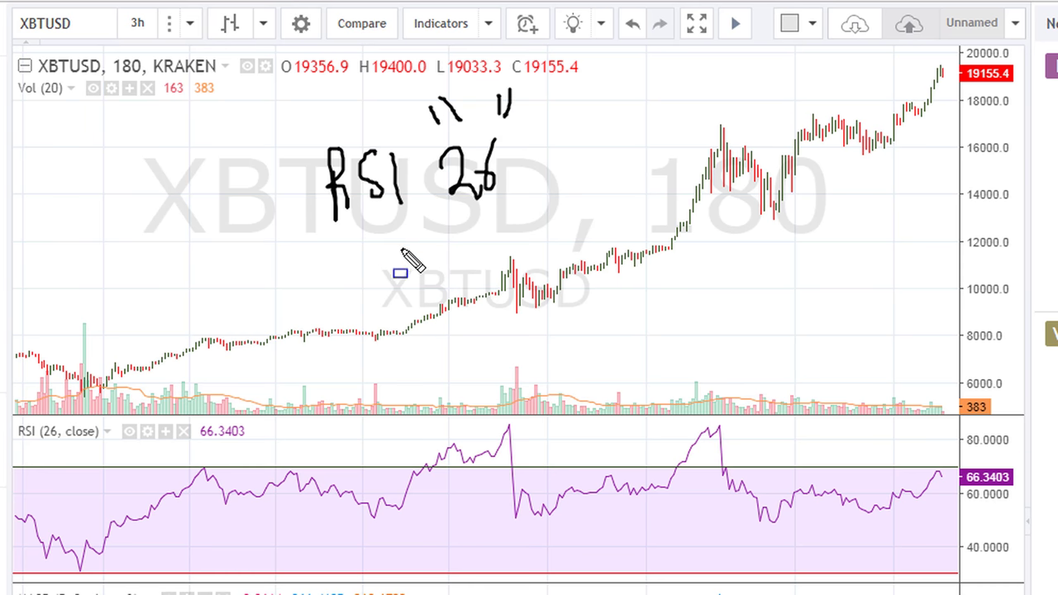
{"action": "mouse_move", "coordinate": [403, 239]}
{"action": "left_mouse_down"}
{"action": "mouse_move", "coordinate": [423, 252]}
{"action": "mouse_move", "coordinate": [415, 276]}
{"action": "left_mouse_up"}
{"action": "mouse_move", "coordinate": [457, 248]}
{"action": "left_mouse_down"}
{"action": "mouse_move", "coordinate": [468, 233]}
{"action": "mouse_move", "coordinate": [469, 273]}
{"action": "left_mouse_up"}
{"action": "left_click_drag", "start_coordinate": [473, 248], "coordinate": [459, 273]}
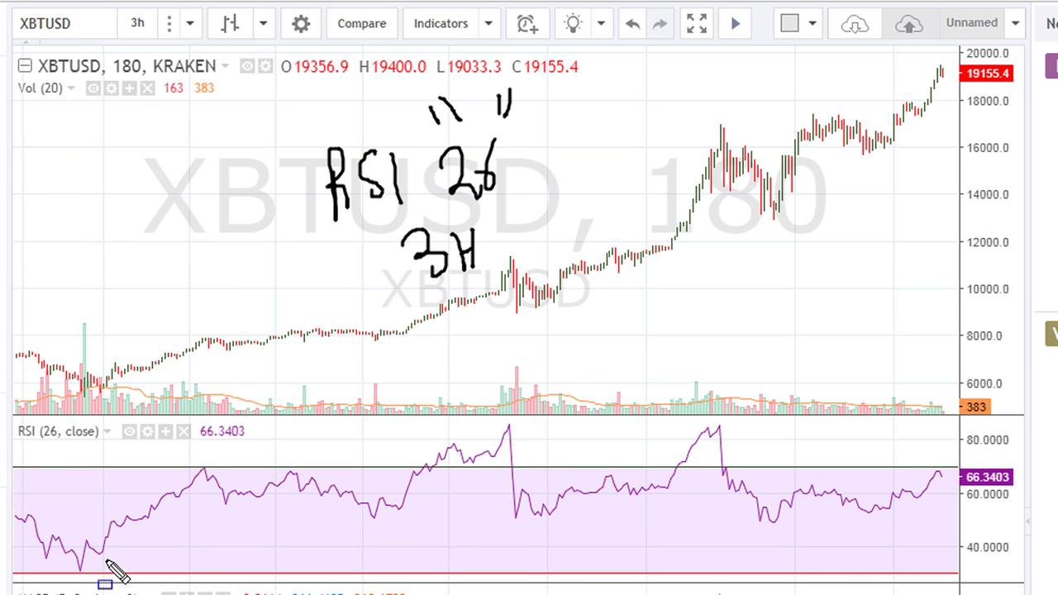
Step: Draw a rising blue trendline under the RSI lows to the breakdown, and point arrows at that break on RSI and price
{"action": "mouse_move", "coordinate": [79, 569]}
{"action": "left_mouse_down"}
{"action": "mouse_move", "coordinate": [413, 516]}
{"action": "mouse_move", "coordinate": [758, 492]}
{"action": "left_mouse_up"}
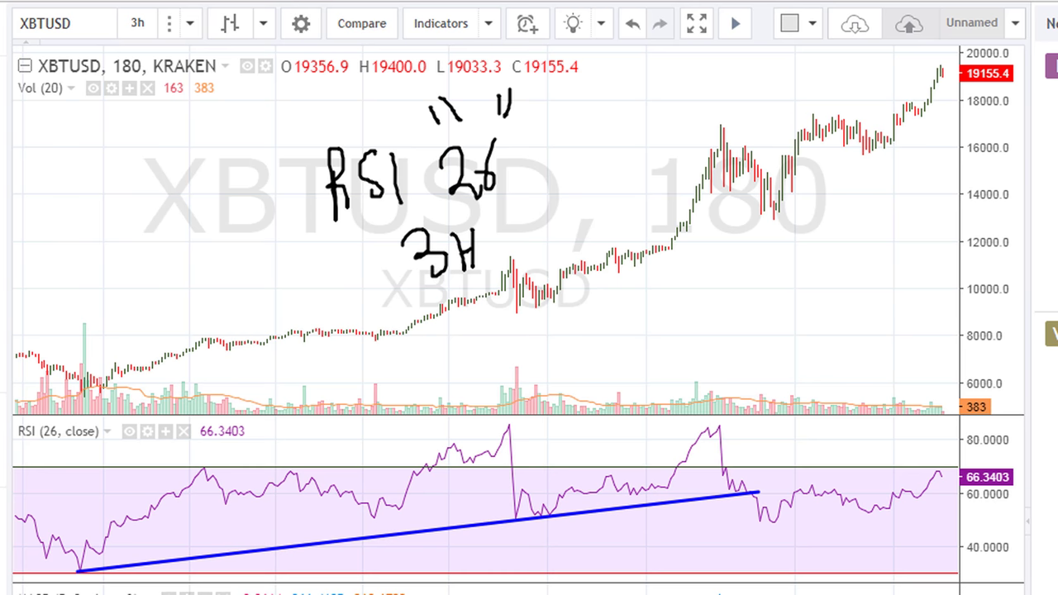
{"action": "left_click_drag", "start_coordinate": [773, 447], "coordinate": [753, 492]}
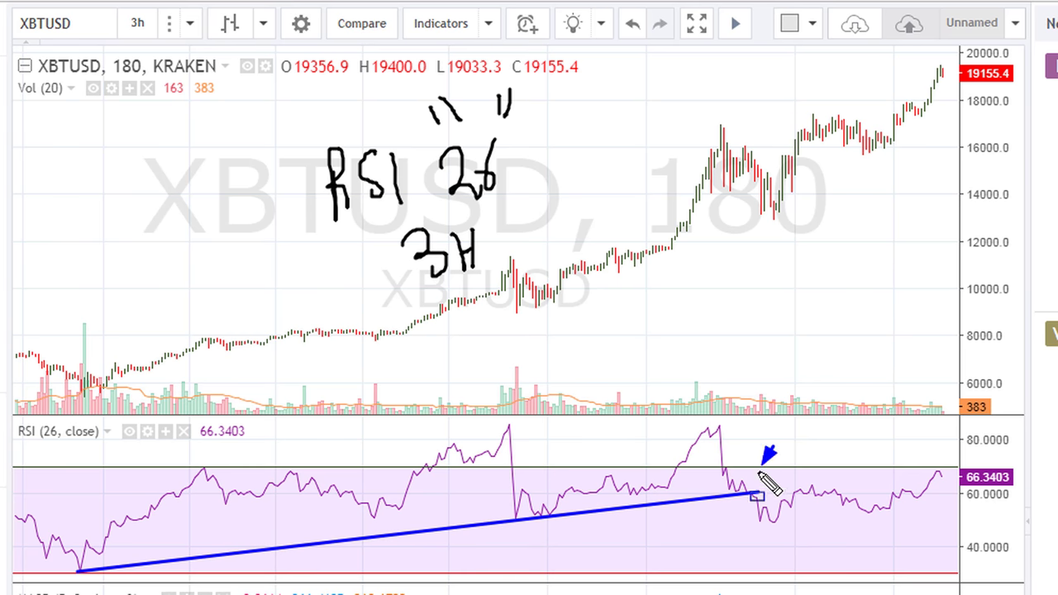
{"action": "left_click_drag", "start_coordinate": [780, 113], "coordinate": [747, 148]}
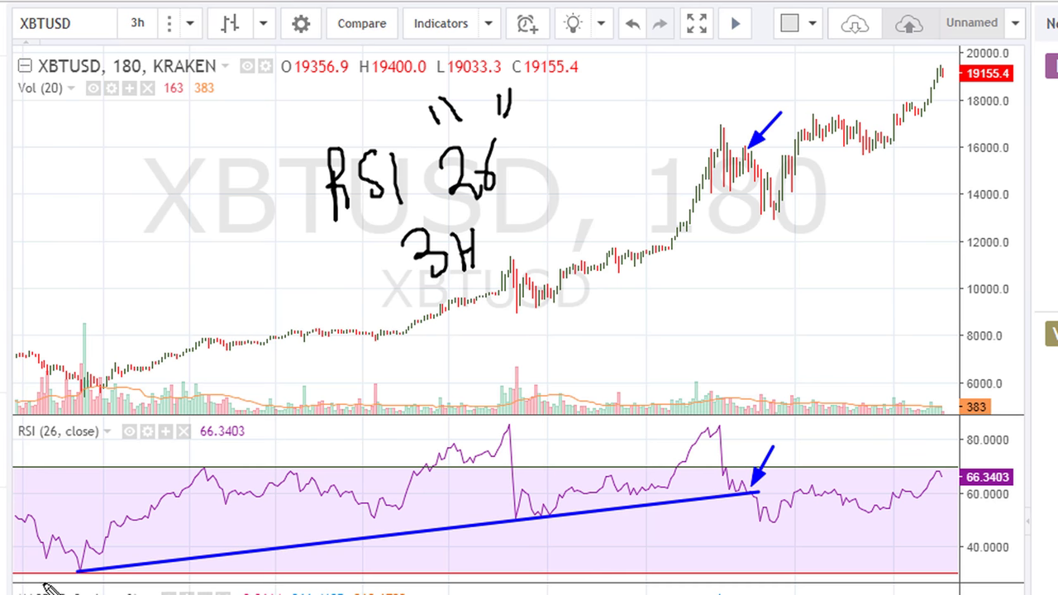
Step: Extend the blue RSI trendline to the latest data and point arrows at the next retest from below on RSI and price
{"action": "left_click_drag", "start_coordinate": [79, 569], "coordinate": [961, 470]}
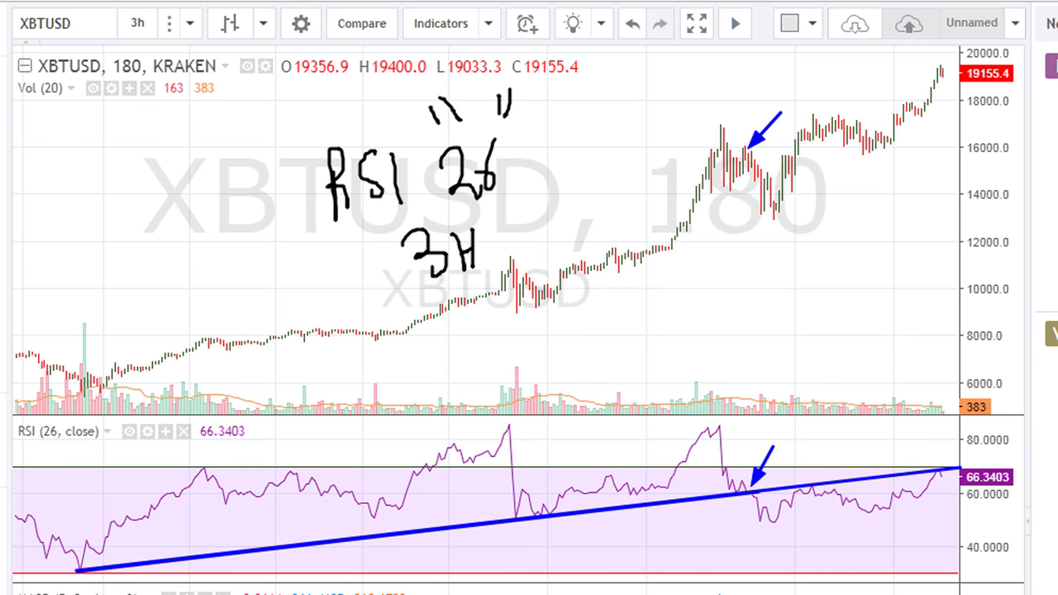
{"action": "left_click_drag", "start_coordinate": [823, 433], "coordinate": [810, 479]}
{"action": "left_click_drag", "start_coordinate": [818, 81], "coordinate": [814, 113]}
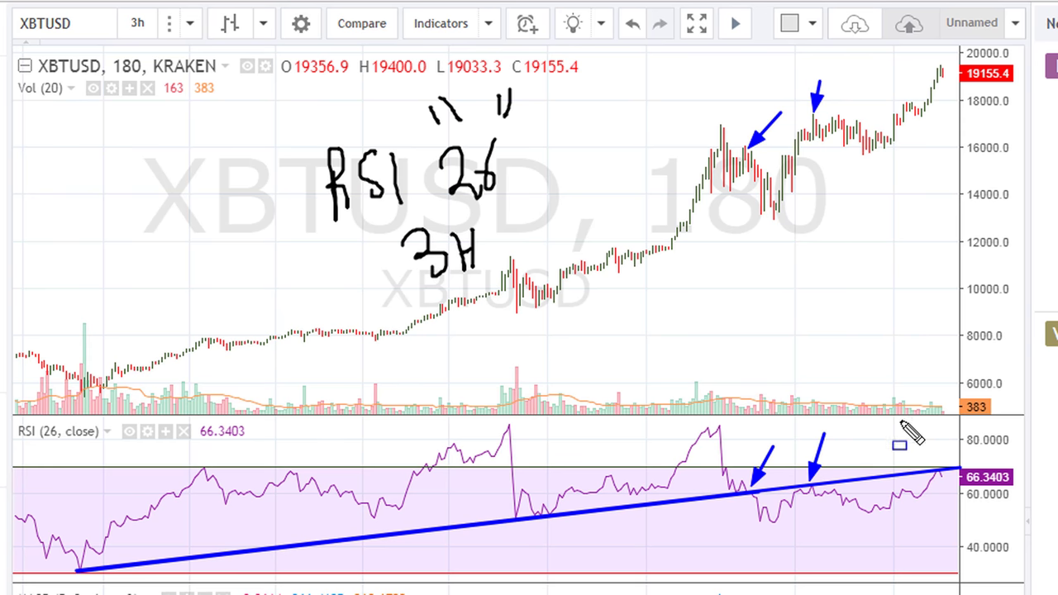
Step: Point a blue arrow at the latest RSI peak touching the trendline and handwrite a 19,400 price note with a mark beneath it
{"action": "left_click_drag", "start_coordinate": [932, 423], "coordinate": [942, 472]}
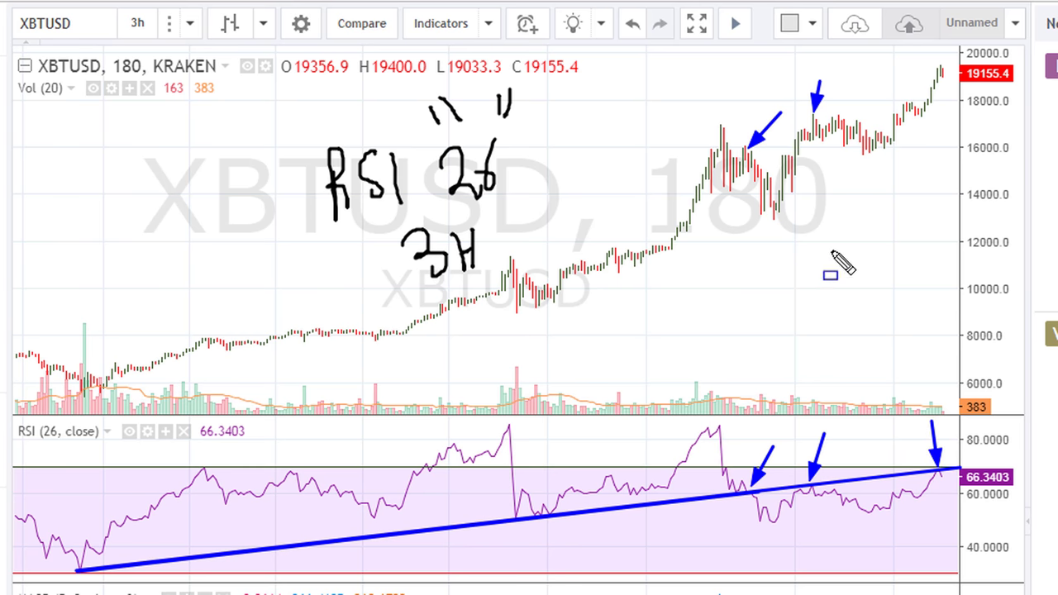
{"action": "mouse_move", "coordinate": [832, 252]}
{"action": "left_mouse_down"}
{"action": "mouse_move", "coordinate": [834, 275]}
{"action": "mouse_move", "coordinate": [868, 280]}
{"action": "mouse_move", "coordinate": [895, 254]}
{"action": "mouse_move", "coordinate": [886, 279]}
{"action": "mouse_move", "coordinate": [919, 275]}
{"action": "mouse_move", "coordinate": [930, 253]}
{"action": "left_mouse_up"}
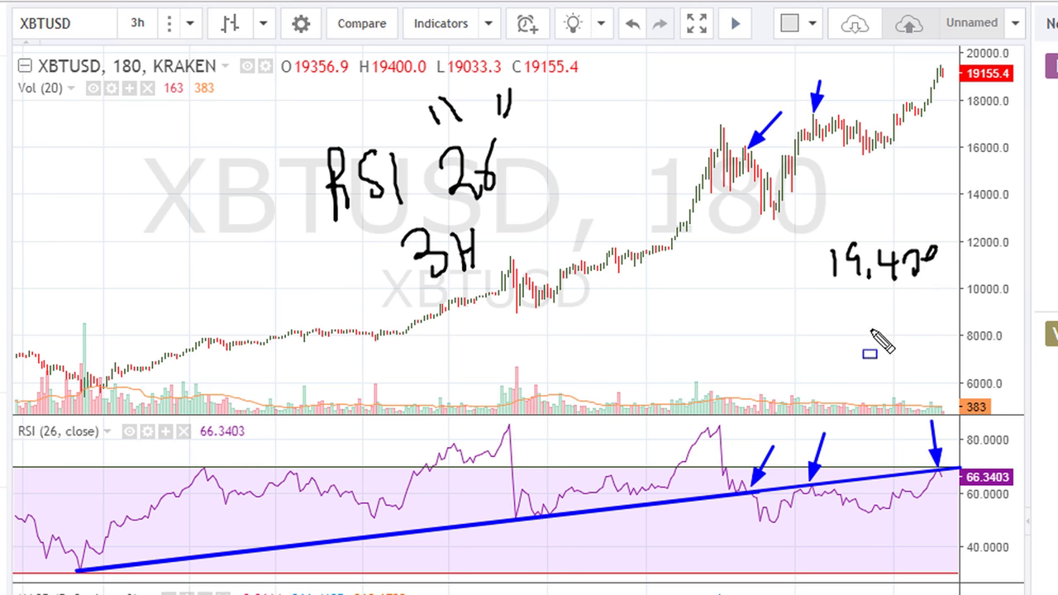
{"action": "left_click_drag", "start_coordinate": [868, 293], "coordinate": [905, 282]}
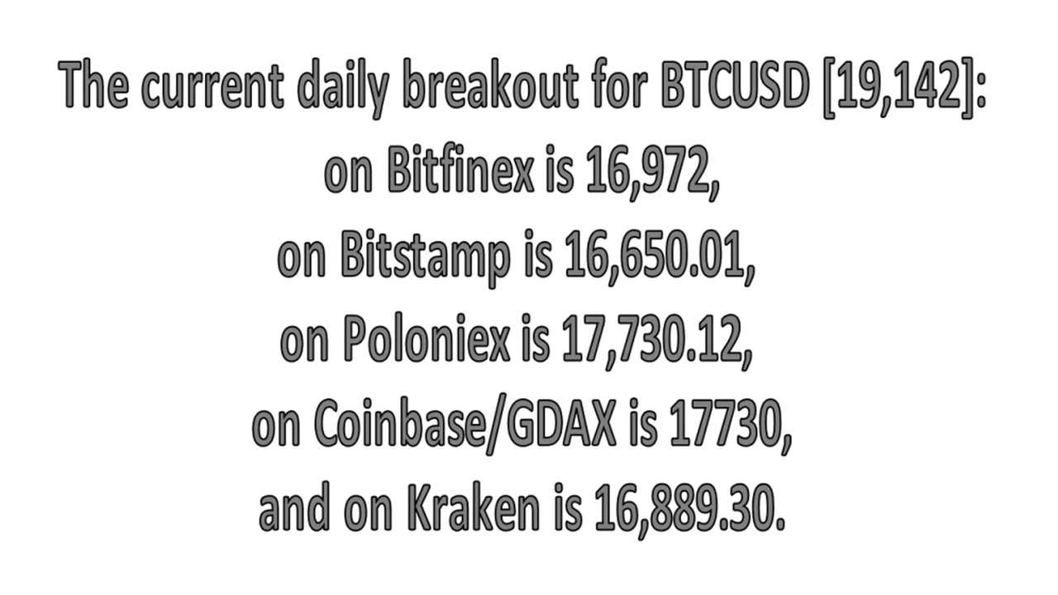
Step: Draw a blue box around each of the five exchange breakout lines, from Kraken up to Bitfinex
{"action": "mouse_move", "coordinate": [256, 465]}
{"action": "left_mouse_down"}
{"action": "mouse_move", "coordinate": [817, 484]}
{"action": "mouse_move", "coordinate": [822, 562]}
{"action": "mouse_move", "coordinate": [823, 546]}
{"action": "left_mouse_up"}
{"action": "mouse_move", "coordinate": [244, 371]}
{"action": "left_mouse_down"}
{"action": "mouse_move", "coordinate": [709, 398]}
{"action": "mouse_move", "coordinate": [821, 453]}
{"action": "left_mouse_up"}
{"action": "mouse_move", "coordinate": [275, 291]}
{"action": "left_mouse_down"}
{"action": "mouse_move", "coordinate": [779, 350]}
{"action": "mouse_move", "coordinate": [793, 370]}
{"action": "mouse_move", "coordinate": [782, 366]}
{"action": "left_mouse_up"}
{"action": "left_click_drag", "start_coordinate": [273, 196], "coordinate": [775, 289]}
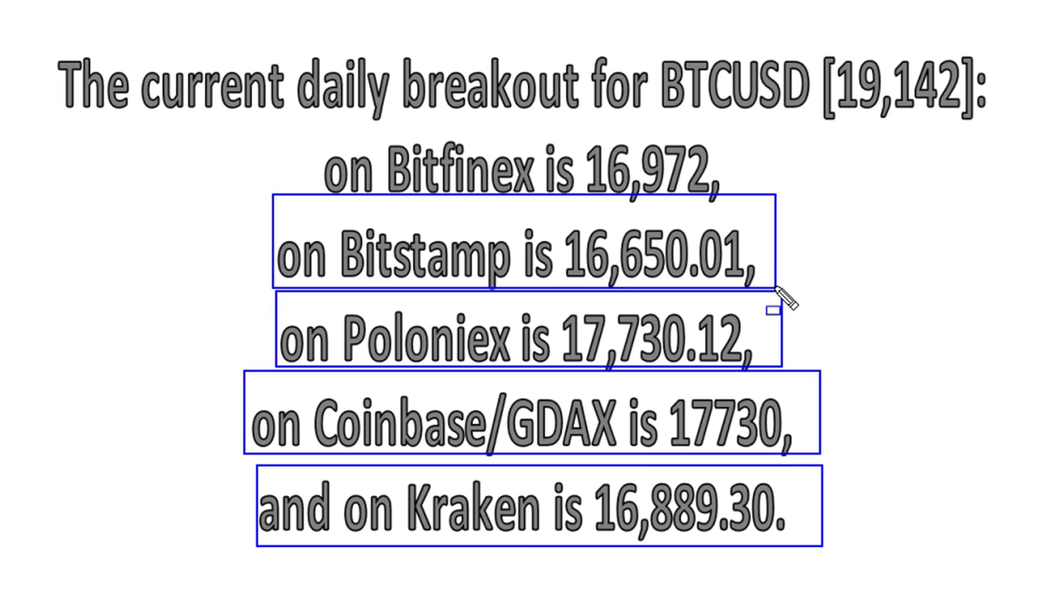
{"action": "mouse_move", "coordinate": [298, 120]}
{"action": "left_mouse_down"}
{"action": "mouse_move", "coordinate": [735, 171]}
{"action": "mouse_move", "coordinate": [774, 216]}
{"action": "mouse_move", "coordinate": [753, 196]}
{"action": "left_mouse_up"}
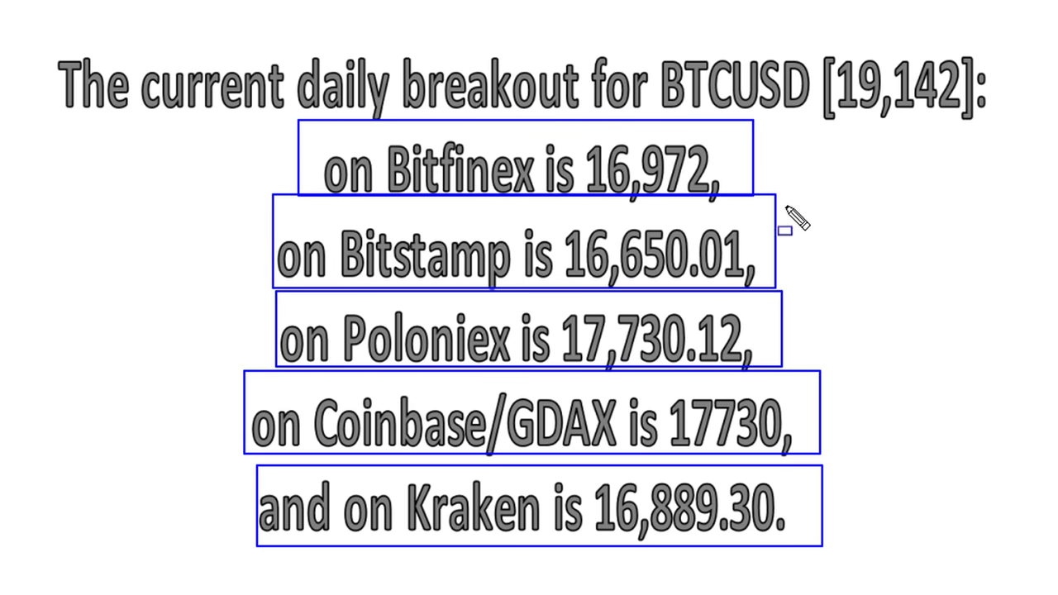
Step: Add a black check mark beside each of the five boxed exchange levels, from Bitfinex down to Kraken
{"action": "left_click_drag", "start_coordinate": [767, 159], "coordinate": [800, 143]}
{"action": "left_click_drag", "start_coordinate": [804, 255], "coordinate": [822, 252]}
{"action": "mouse_move", "coordinate": [806, 328]}
{"action": "left_mouse_down"}
{"action": "mouse_move", "coordinate": [814, 340]}
{"action": "mouse_move", "coordinate": [835, 324]}
{"action": "left_mouse_up"}
{"action": "mouse_move", "coordinate": [844, 400]}
{"action": "left_mouse_down"}
{"action": "mouse_move", "coordinate": [847, 409]}
{"action": "mouse_move", "coordinate": [861, 392]}
{"action": "left_mouse_up"}
{"action": "mouse_move", "coordinate": [843, 466]}
{"action": "left_mouse_down"}
{"action": "mouse_move", "coordinate": [844, 485]}
{"action": "mouse_move", "coordinate": [885, 457]}
{"action": "left_mouse_up"}
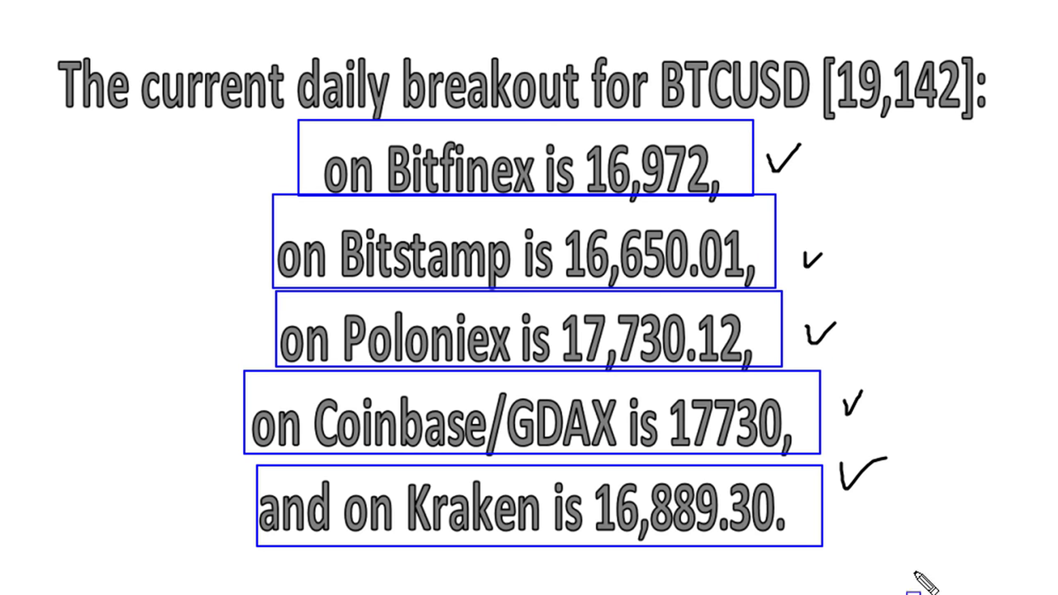
Step: Draw a red X next to the check mark of each exchange level, from Kraken up to Bitfinex
{"action": "left_click_drag", "start_coordinate": [845, 498], "coordinate": [878, 529]}
{"action": "left_click_drag", "start_coordinate": [875, 499], "coordinate": [847, 529]}
{"action": "mouse_move", "coordinate": [835, 421]}
{"action": "left_mouse_down"}
{"action": "mouse_move", "coordinate": [857, 431]}
{"action": "mouse_move", "coordinate": [837, 446]}
{"action": "left_mouse_up"}
{"action": "left_click_drag", "start_coordinate": [836, 351], "coordinate": [866, 368]}
{"action": "left_click_drag", "start_coordinate": [865, 327], "coordinate": [838, 373]}
{"action": "mouse_move", "coordinate": [852, 263]}
{"action": "left_mouse_down"}
{"action": "mouse_move", "coordinate": [837, 287]}
{"action": "mouse_move", "coordinate": [861, 295]}
{"action": "left_mouse_up"}
{"action": "mouse_move", "coordinate": [817, 171]}
{"action": "left_mouse_down"}
{"action": "mouse_move", "coordinate": [838, 200]}
{"action": "mouse_move", "coordinate": [819, 205]}
{"action": "left_mouse_up"}
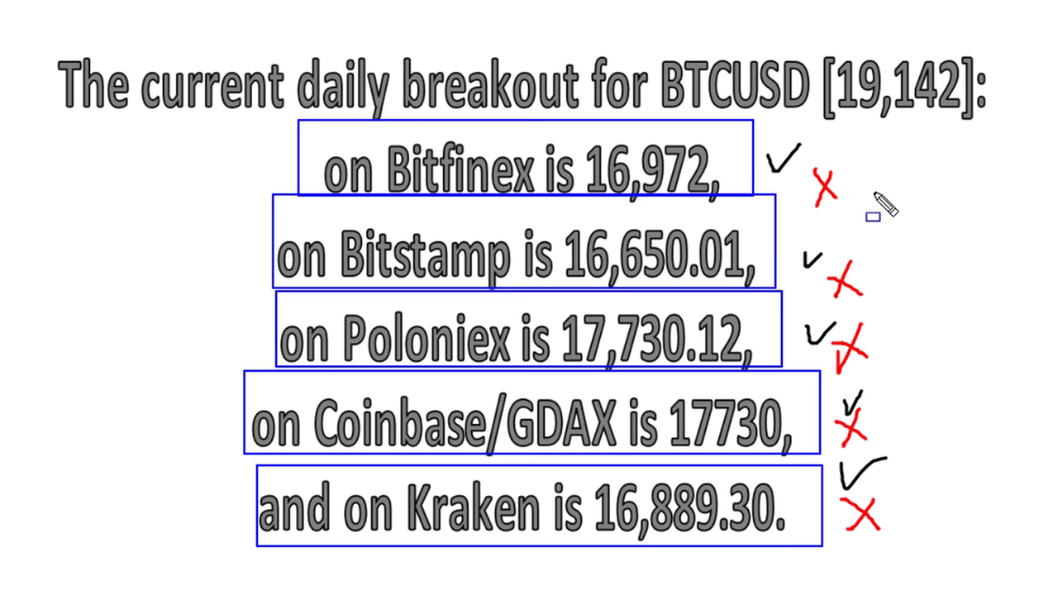